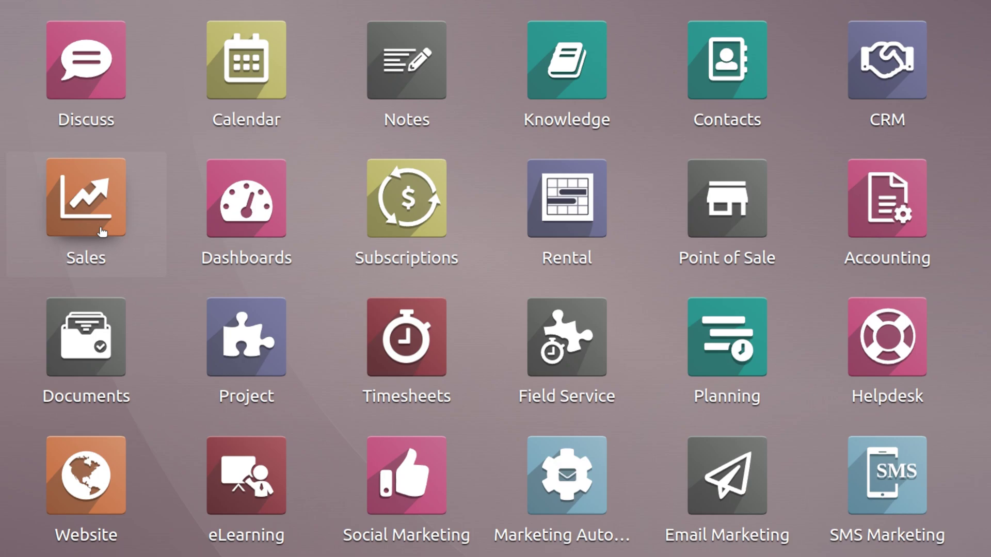
Open the Sales settings and search for "auto" to check the Automatic Invoice option under Invoicing
{"action": "left_click", "coordinate": [101, 232]}
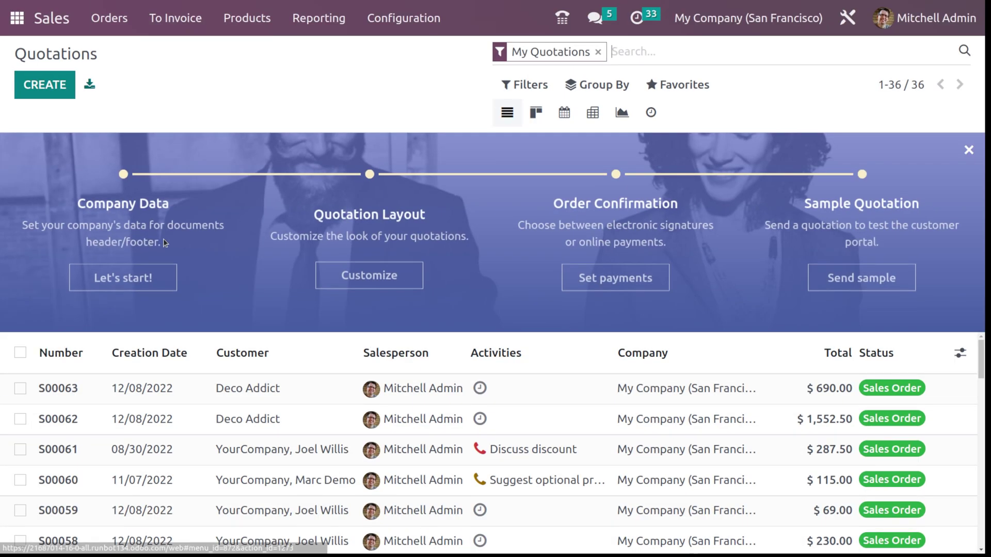
{"action": "left_click", "coordinate": [395, 32]}
{"action": "left_click", "coordinate": [397, 50]}
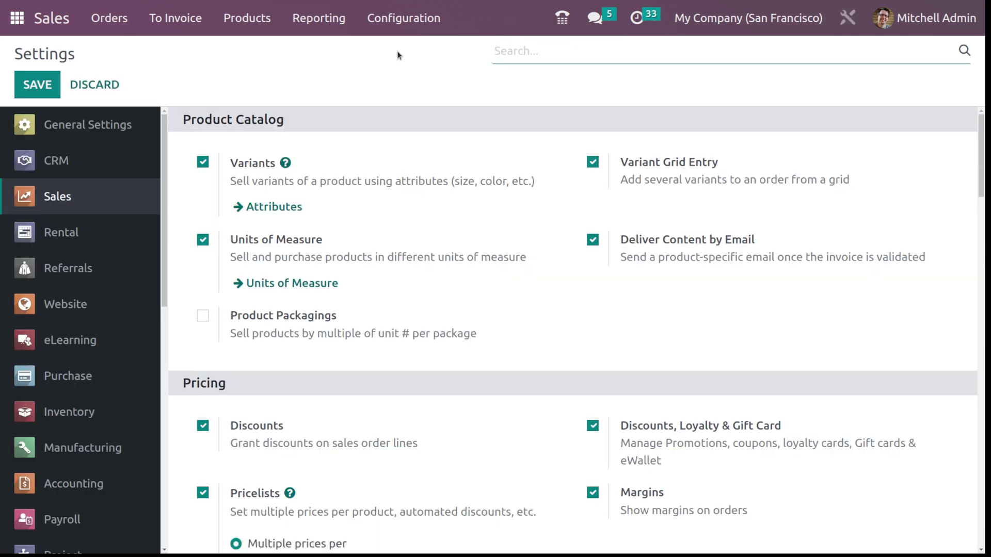
{"action": "type", "text": "a"}
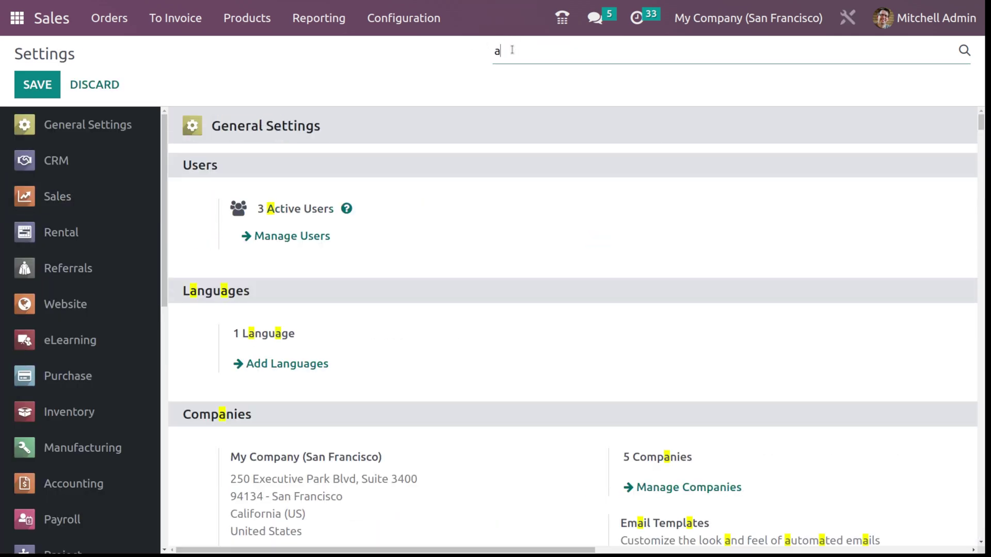
{"action": "type", "text": "uto"}
{"action": "scroll", "coordinate": [380, 398], "scroll_direction": "down", "scroll_amount": 5}
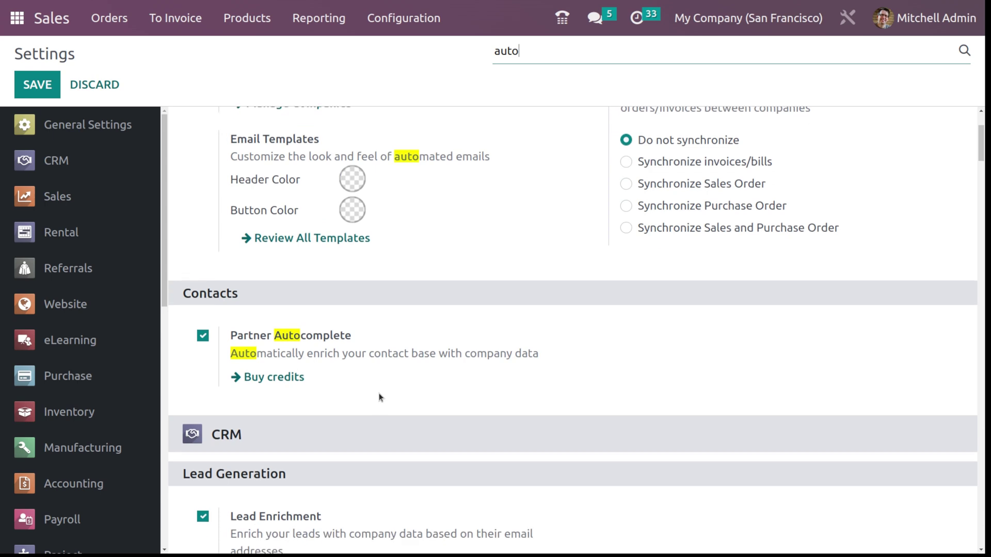
{"action": "scroll", "coordinate": [381, 397], "scroll_direction": "down", "scroll_amount": 10}
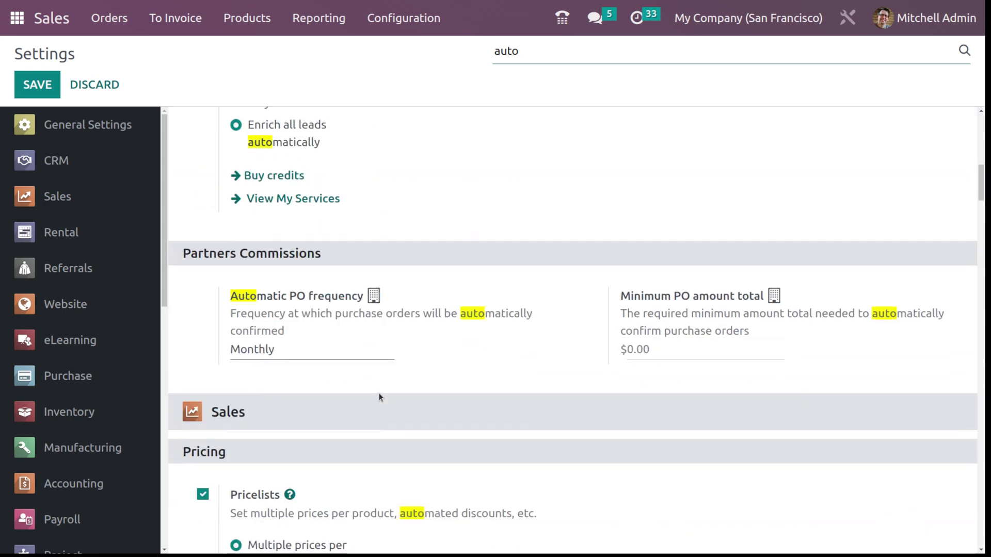
{"action": "scroll", "coordinate": [380, 398], "scroll_direction": "down", "scroll_amount": 5}
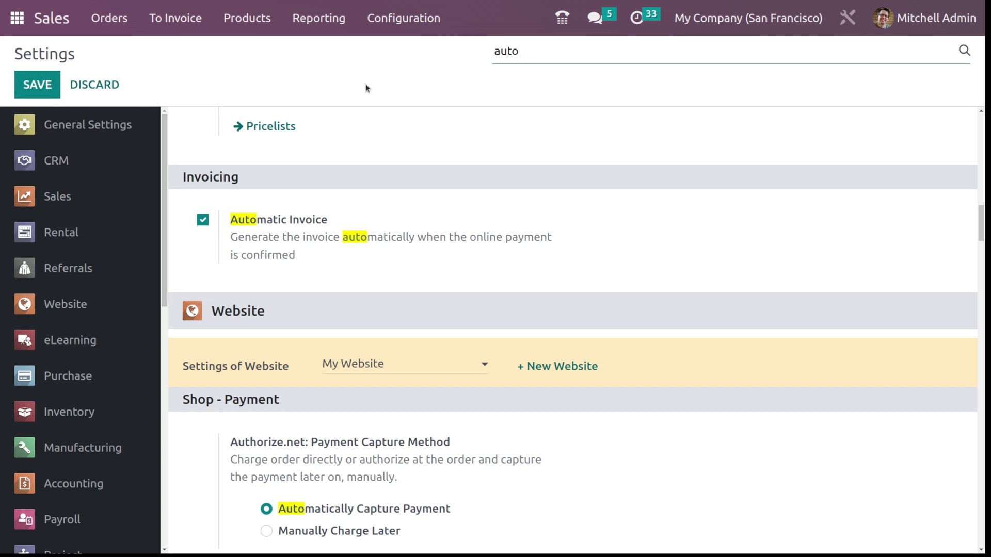
Create a new sales quotation with Deco Addict as the customer
{"action": "left_click", "coordinate": [107, 20]}
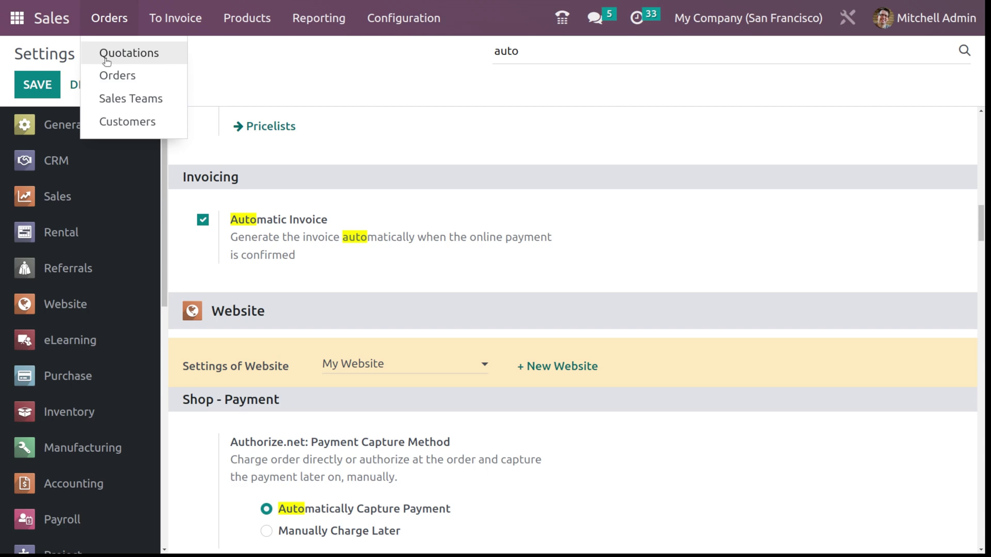
{"action": "left_click", "coordinate": [107, 57]}
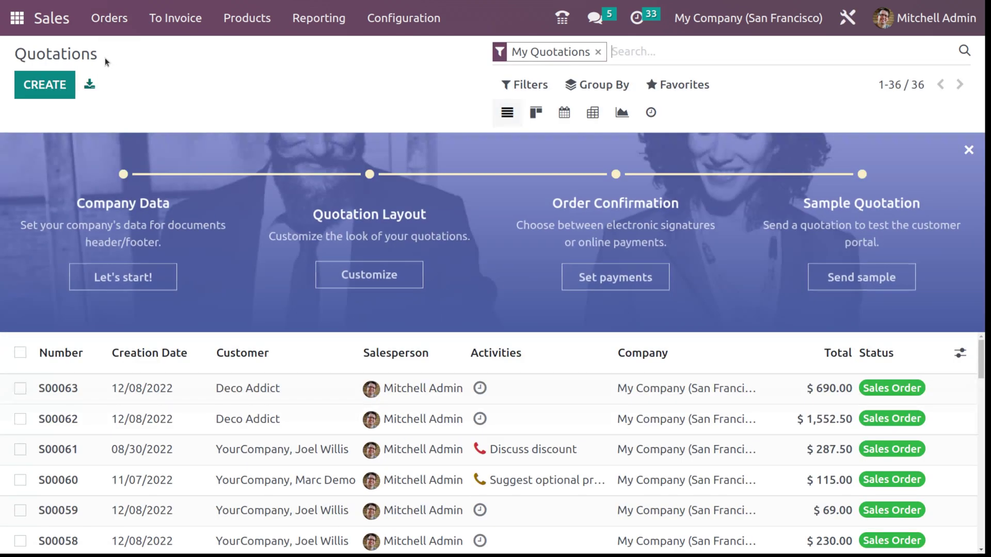
{"action": "left_click", "coordinate": [46, 85]}
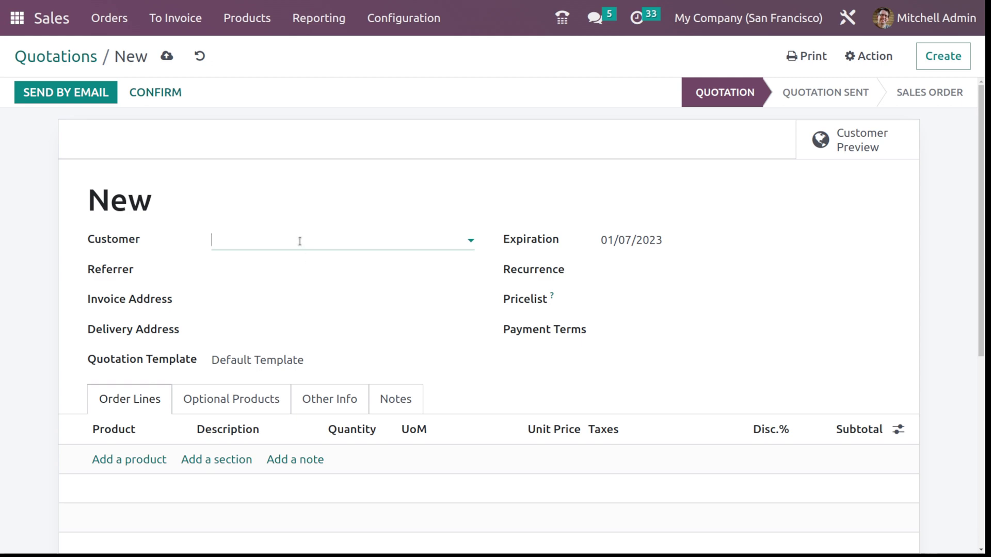
{"action": "left_click", "coordinate": [299, 240]}
{"action": "left_click", "coordinate": [274, 292]}
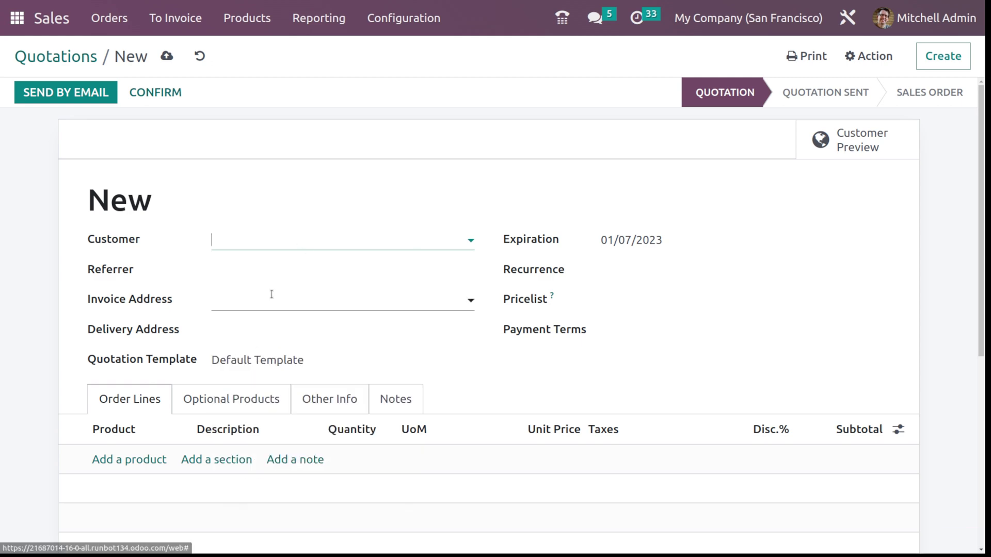
Add the Cable Management Box as an order line and check the invoicing policy on its product record
{"action": "scroll", "coordinate": [303, 400], "scroll_direction": "down", "scroll_amount": 5}
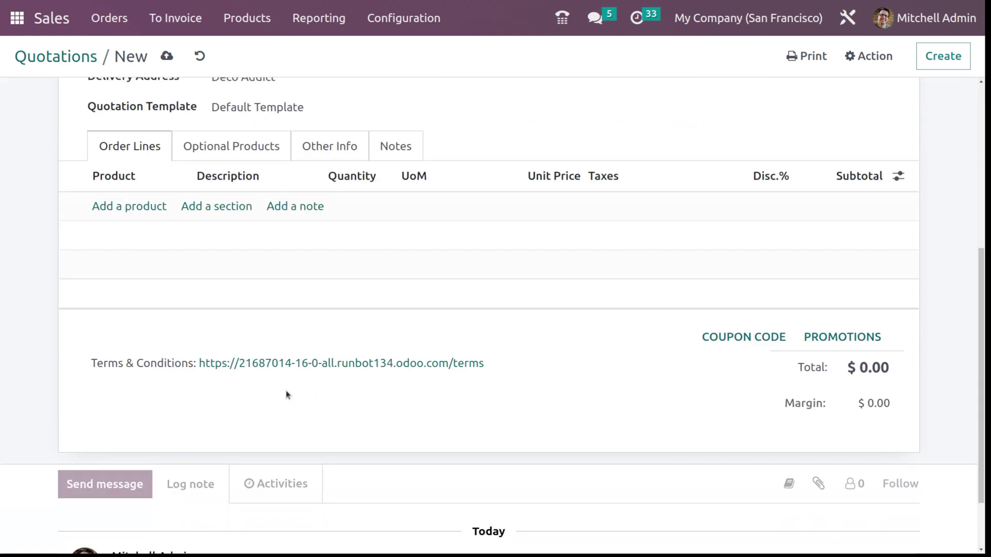
{"action": "left_click", "coordinate": [132, 206]}
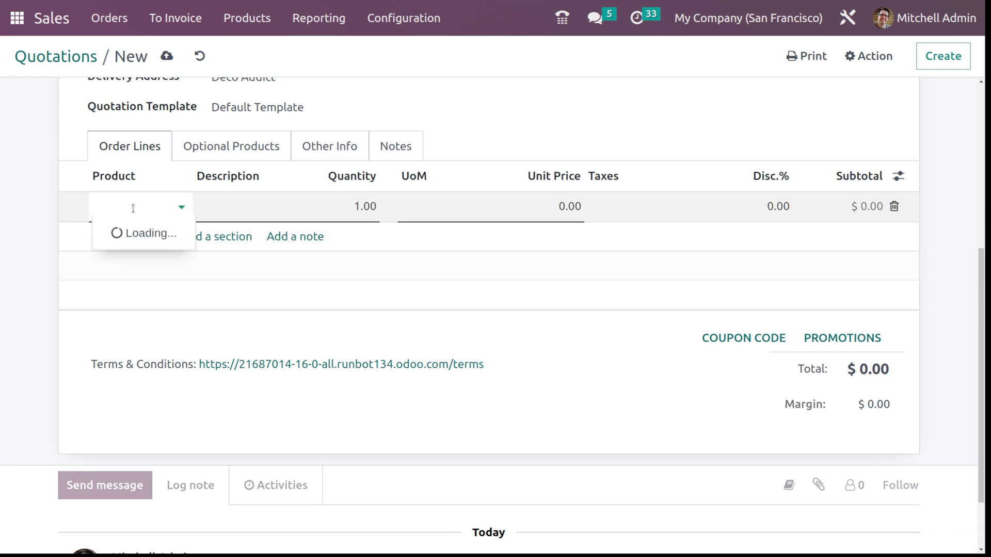
{"action": "left_click", "coordinate": [178, 327]}
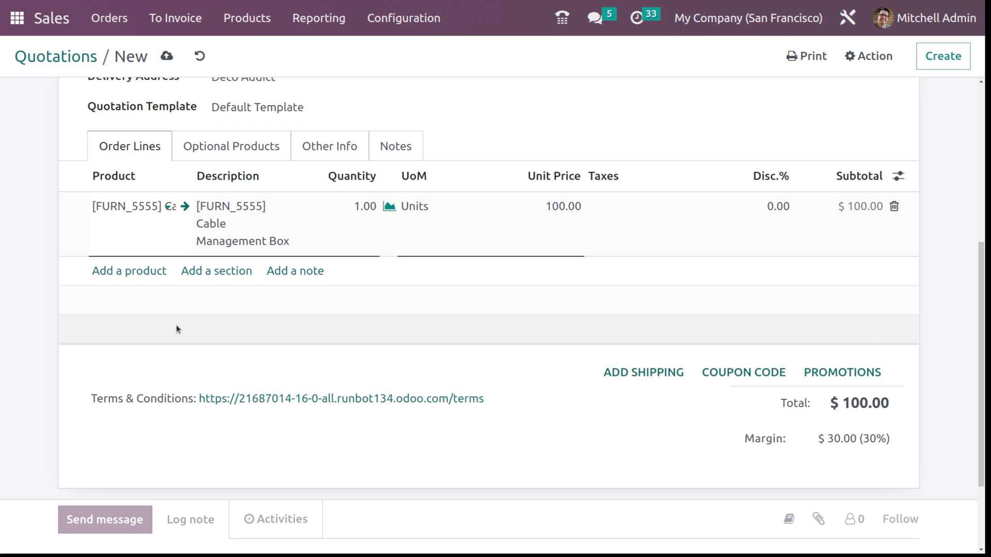
{"action": "left_click", "coordinate": [180, 208]}
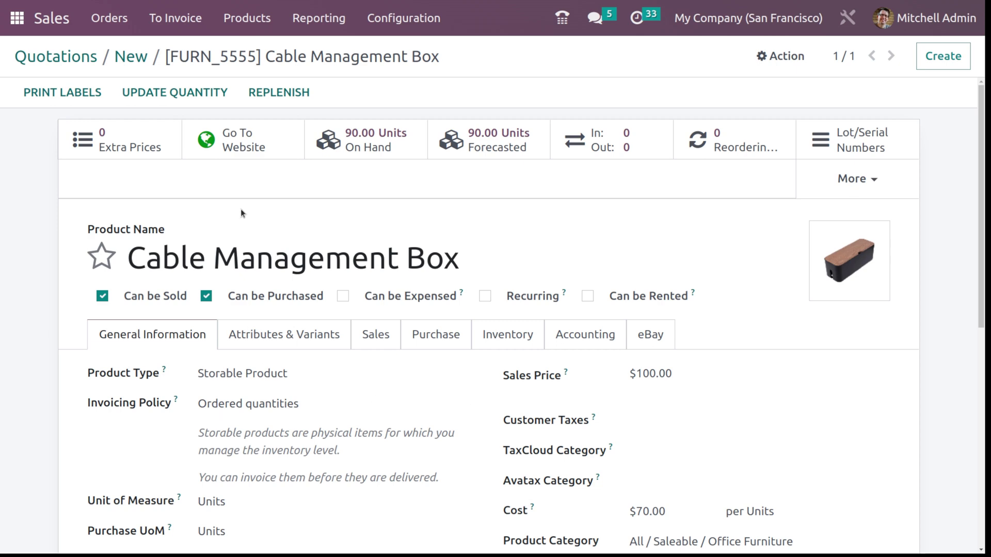
{"action": "left_click", "coordinate": [131, 54]}
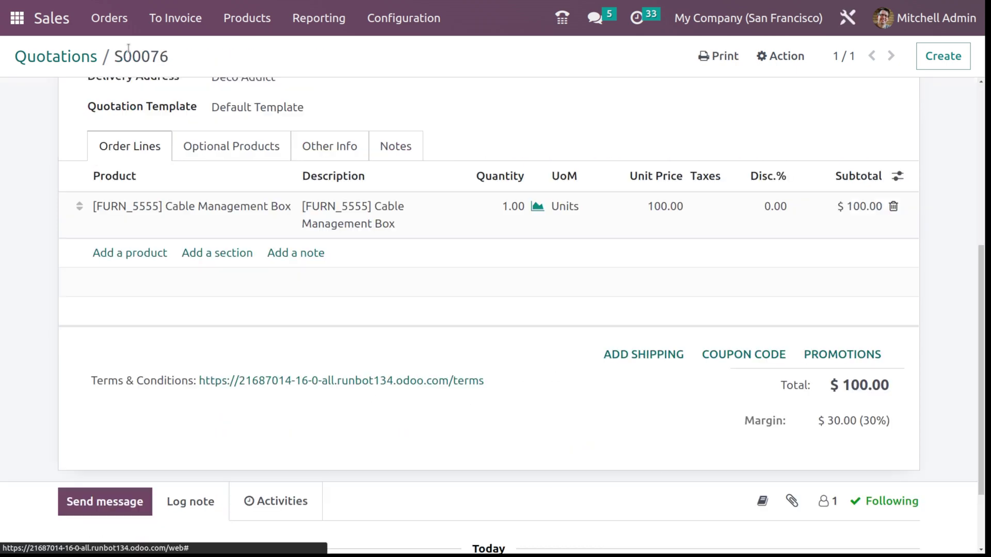
Send the quotation to the customer by email with the PDF attached, using the default message
{"action": "scroll", "coordinate": [209, 257], "scroll_direction": "up", "scroll_amount": 5}
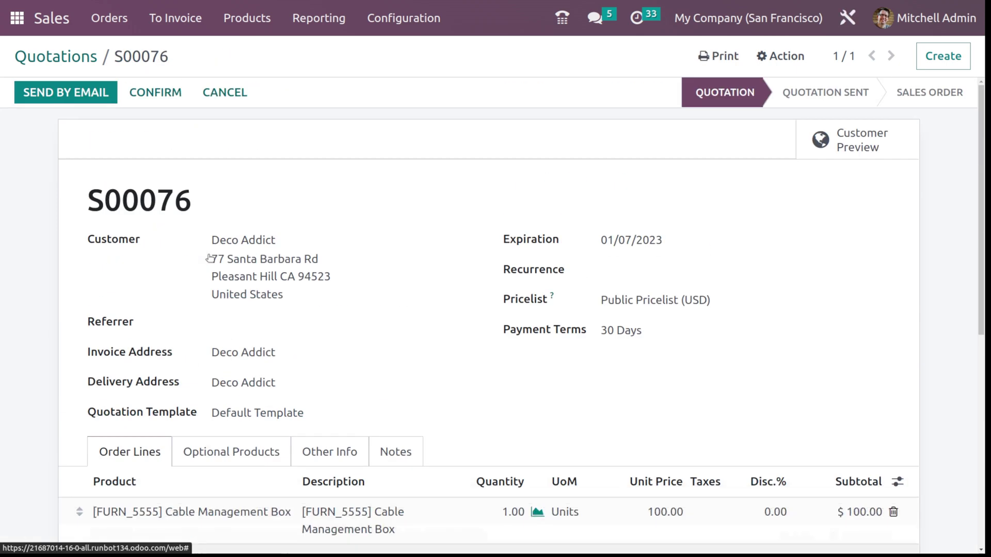
{"action": "left_click", "coordinate": [85, 93]}
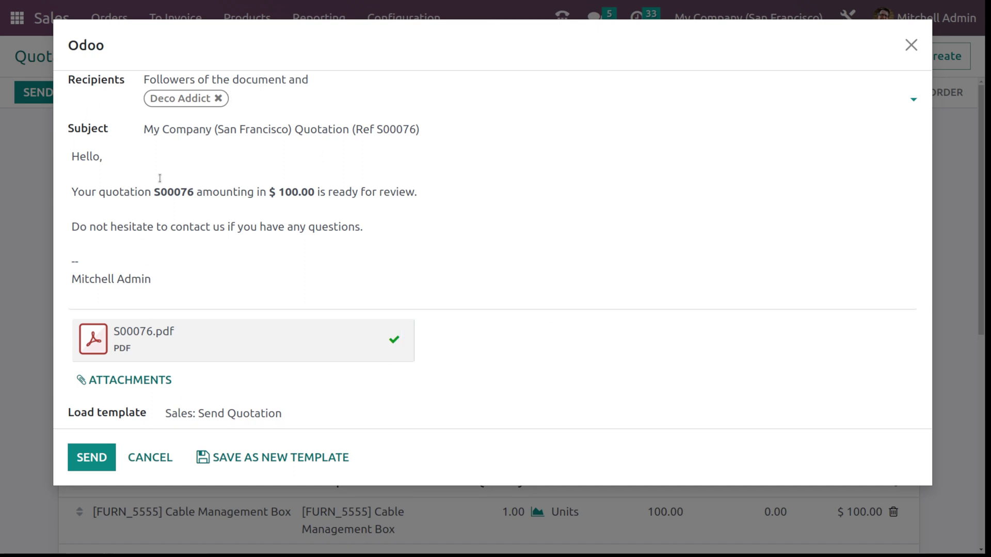
{"action": "left_click", "coordinate": [95, 458]}
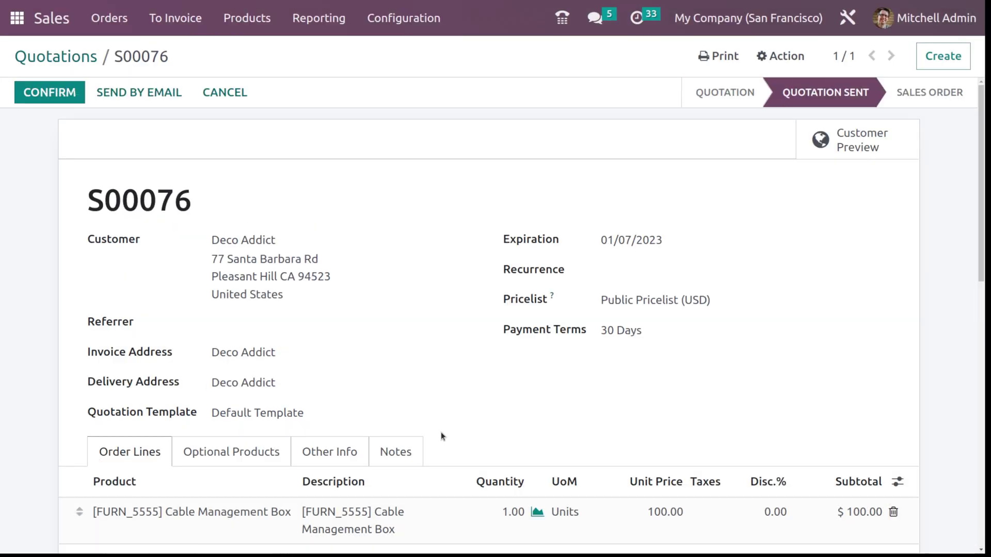
Open the customer preview of the quotation and review its pricing, terms and conditions, and payment terms
{"action": "left_click", "coordinate": [840, 150]}
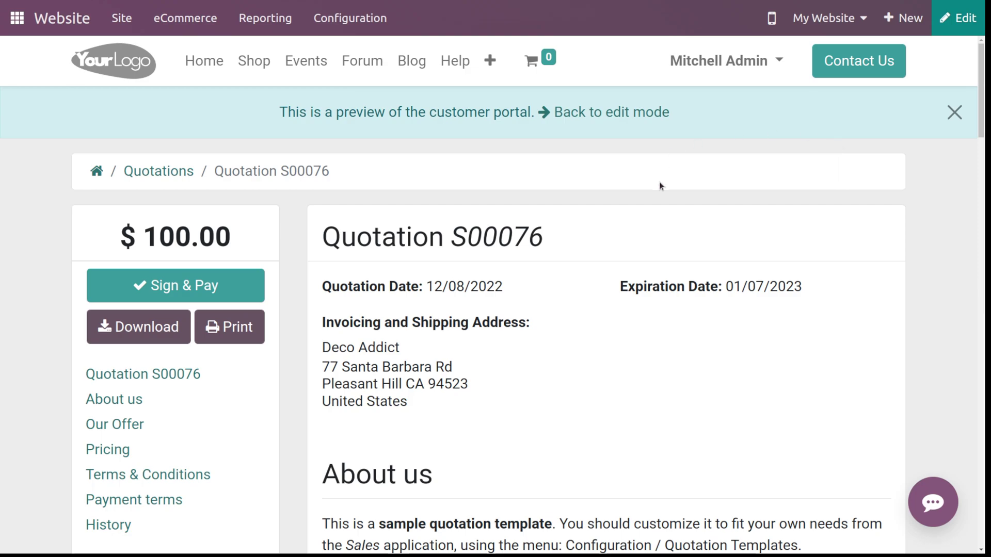
{"action": "scroll", "coordinate": [658, 184], "scroll_direction": "down", "scroll_amount": 15}
{"action": "scroll", "coordinate": [660, 186], "scroll_direction": "down", "scroll_amount": 6}
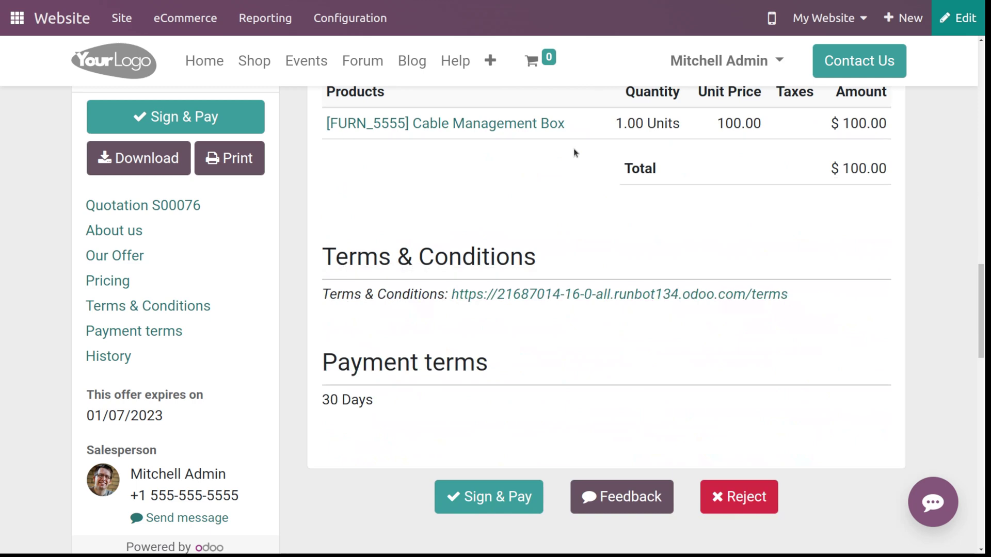
{"action": "scroll", "coordinate": [369, 348], "scroll_direction": "up", "scroll_amount": 10}
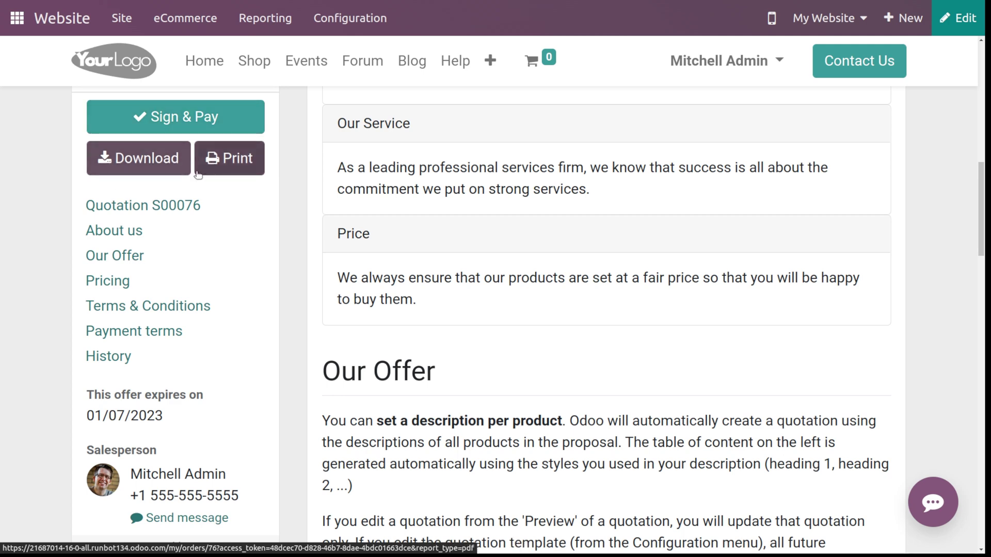
{"action": "scroll", "coordinate": [217, 172], "scroll_direction": "up", "scroll_amount": 3}
{"action": "scroll", "coordinate": [158, 263], "scroll_direction": "up", "scroll_amount": 4}
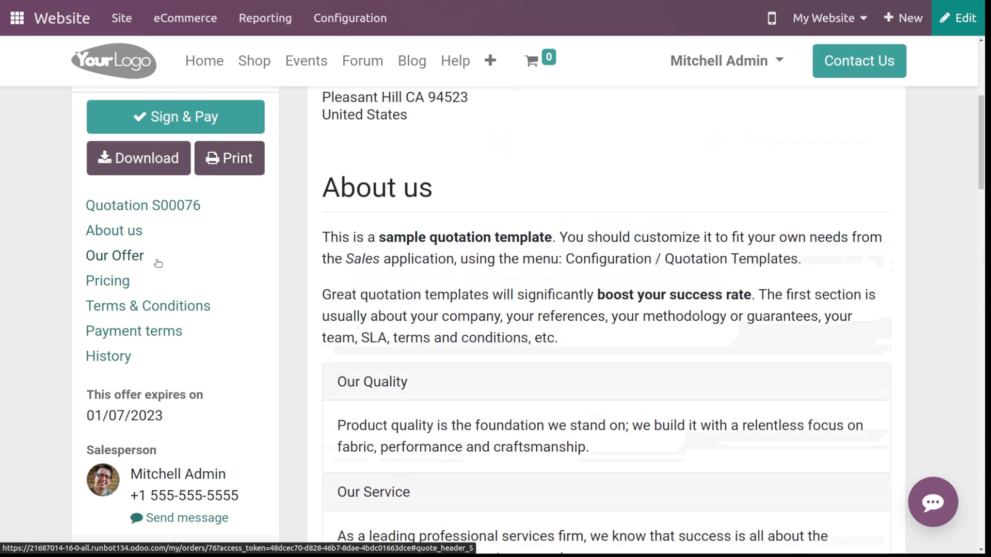
Start Sign & Pay for the quotation and review the agreement terms, full name and automatic signature
{"action": "left_click", "coordinate": [176, 114]}
{"action": "scroll", "coordinate": [312, 312], "scroll_direction": "down", "scroll_amount": 3}
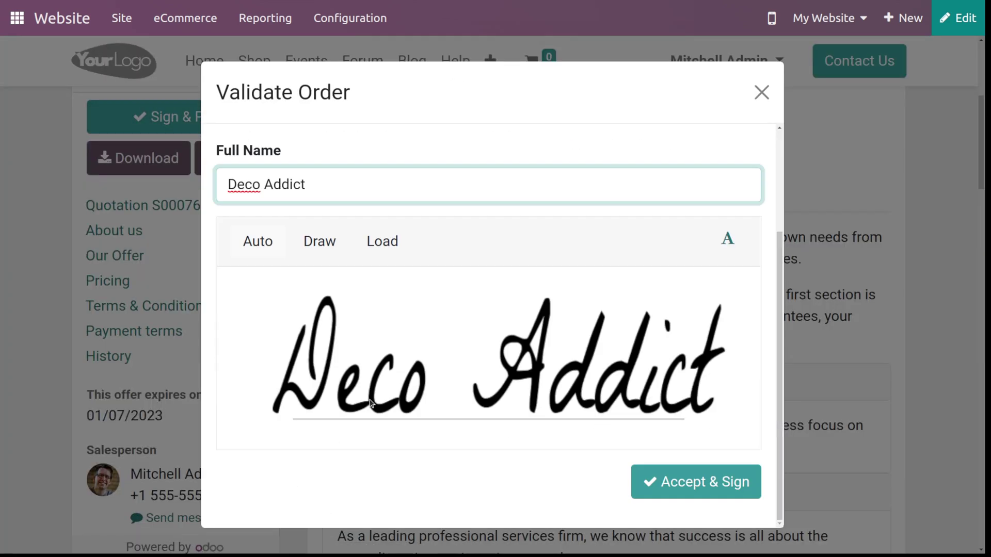
{"action": "scroll", "coordinate": [370, 403], "scroll_direction": "up", "scroll_amount": 3}
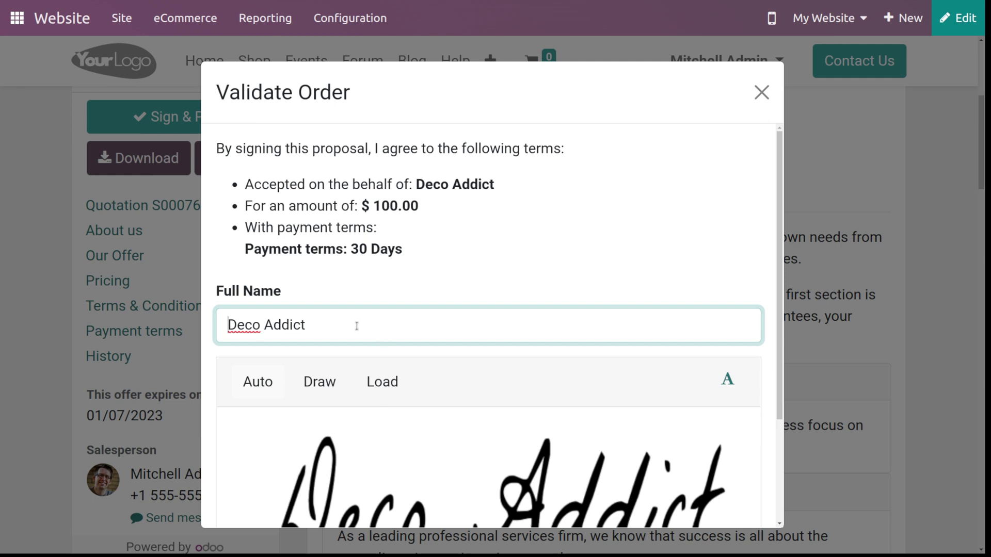
{"action": "scroll", "coordinate": [356, 325], "scroll_direction": "down", "scroll_amount": 3}
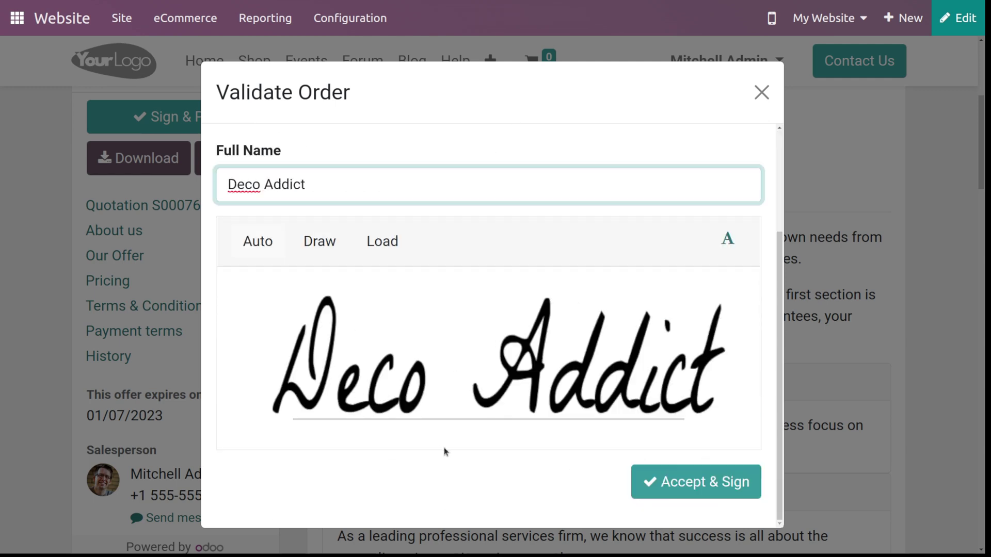
Try a freehand drawn signature and the option of loading a signature file, cancelling the file selection
{"action": "left_click", "coordinate": [319, 241]}
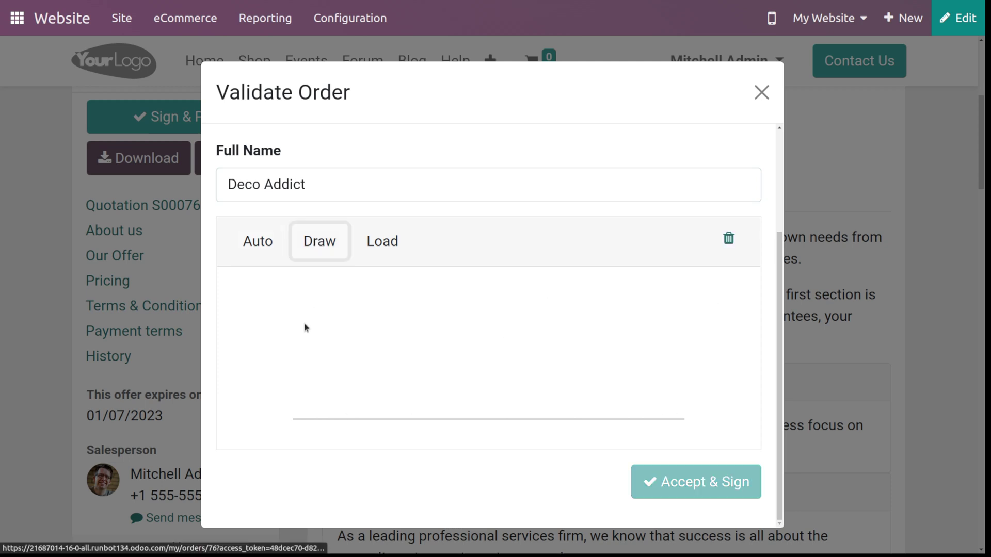
{"action": "mouse_move", "coordinate": [304, 350]}
{"action": "left_mouse_down"}
{"action": "mouse_move", "coordinate": [320, 367]}
{"action": "mouse_move", "coordinate": [496, 307]}
{"action": "left_mouse_up"}
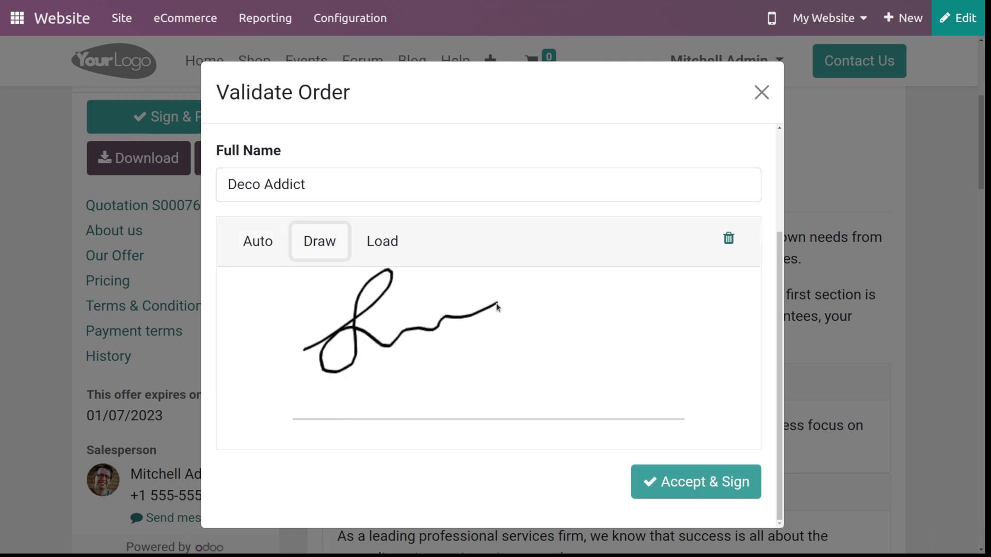
{"action": "left_click", "coordinate": [393, 243]}
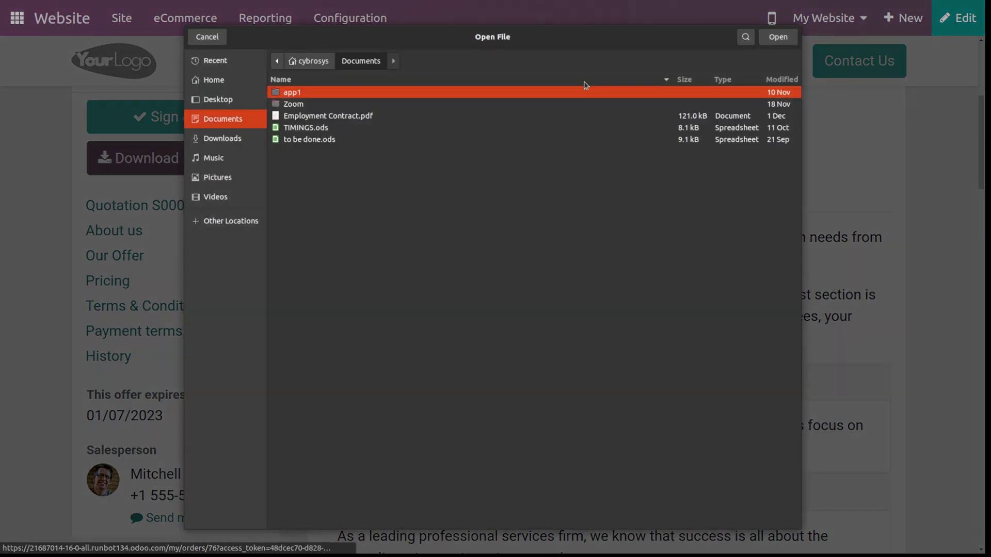
{"action": "left_click", "coordinate": [200, 37]}
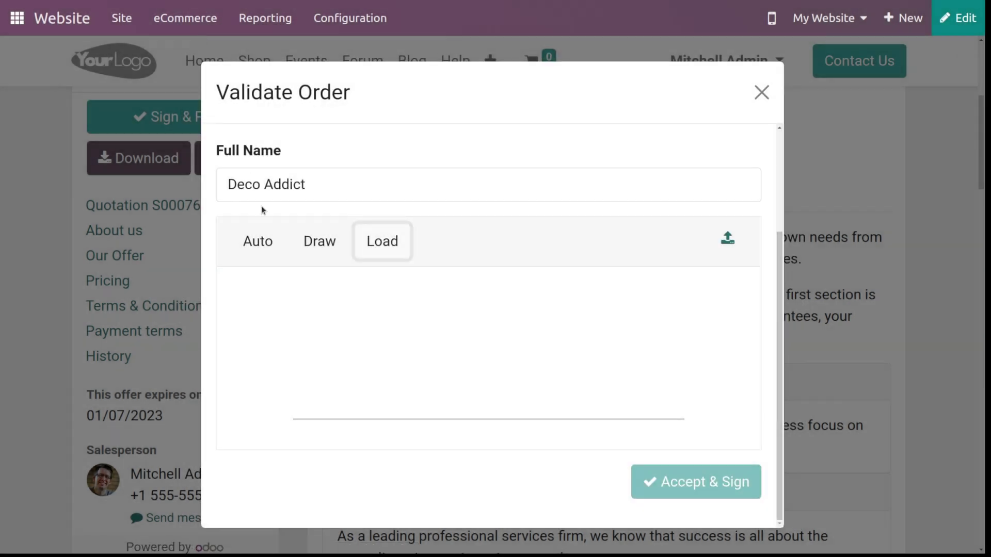
Accept and sign the quotation with the automatic signature, and dismiss the payment dialog
{"action": "left_click", "coordinate": [264, 242]}
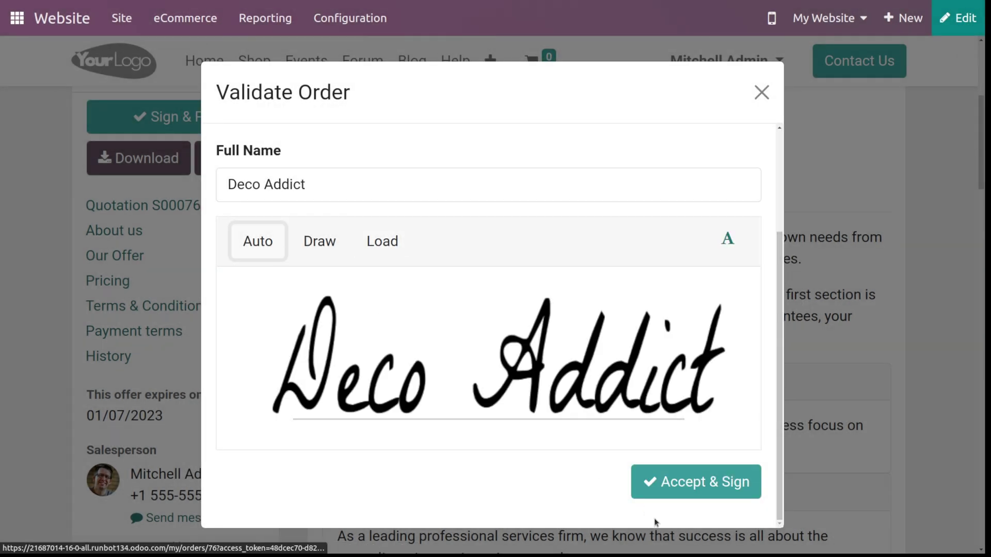
{"action": "left_click", "coordinate": [707, 478]}
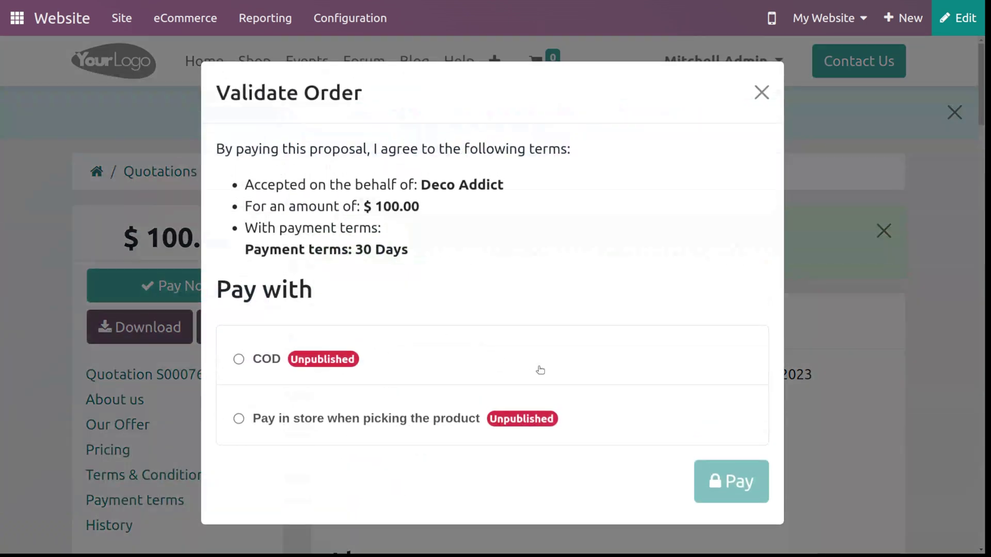
{"action": "left_click", "coordinate": [761, 92]}
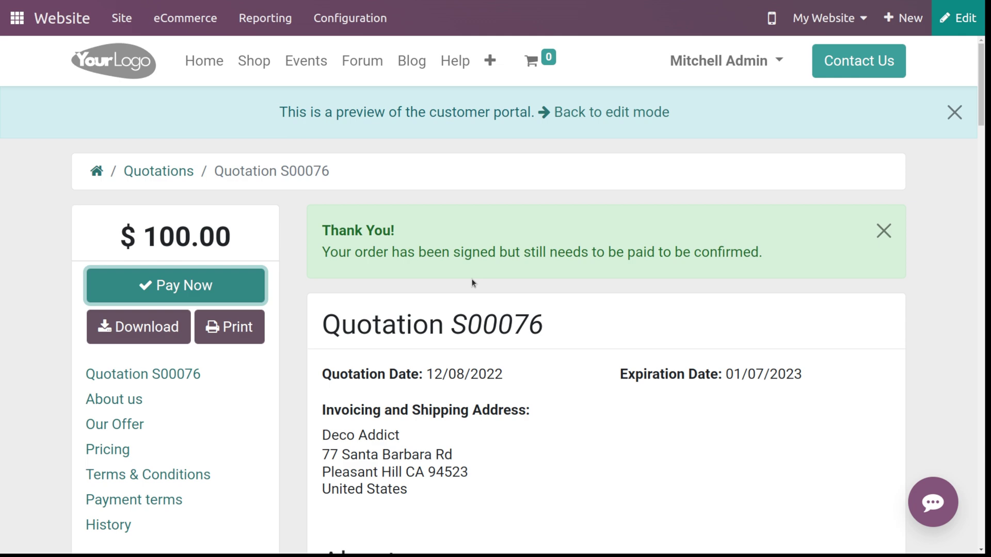
Reopen the payment dialog, try "Pay in store when picking the product" and COD, and close it without paying
{"action": "left_click", "coordinate": [135, 284]}
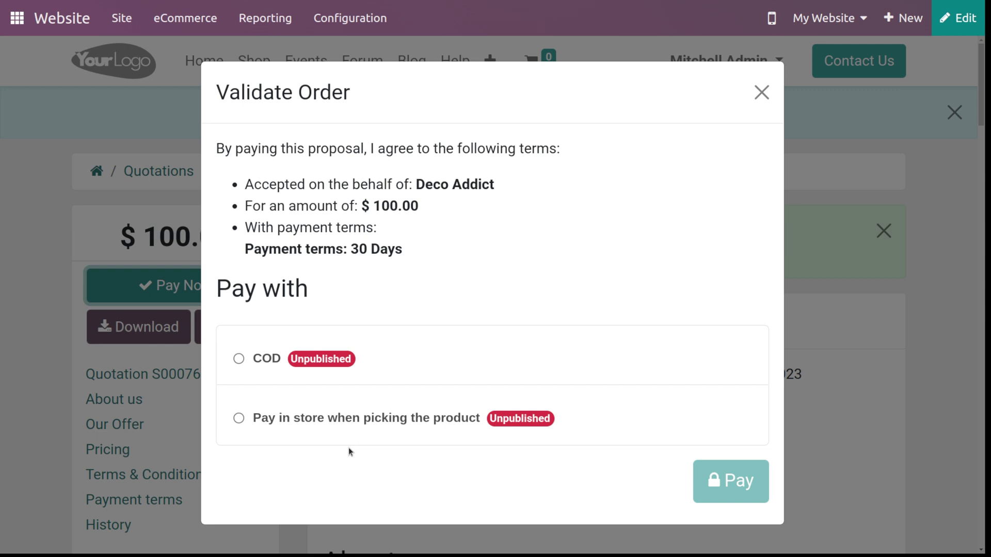
{"action": "left_click", "coordinate": [239, 418]}
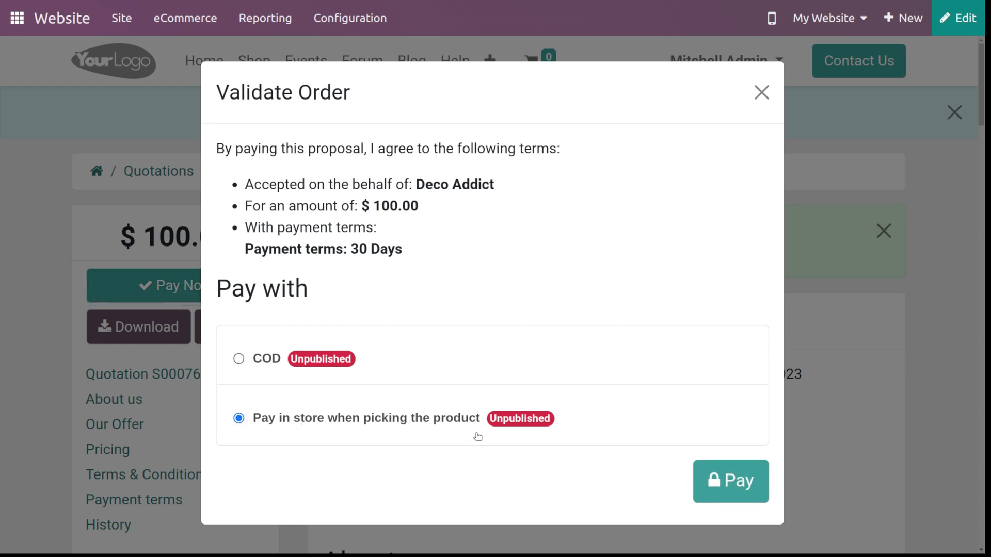
{"action": "left_click", "coordinate": [238, 359]}
{"action": "left_click", "coordinate": [762, 93]}
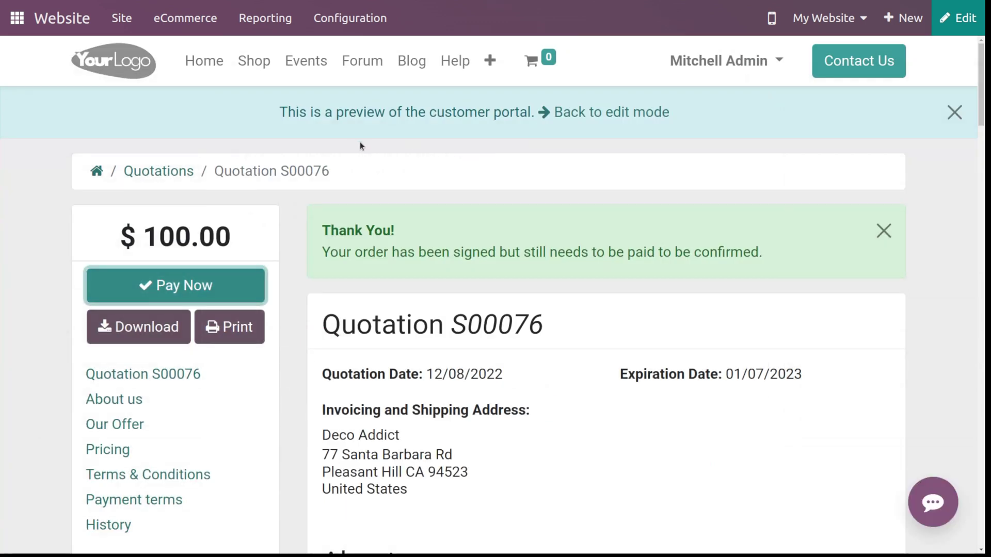
Open the website settings, search them for "payment" and open the payment providers list from the Online Payment setting
{"action": "left_click", "coordinate": [355, 25]}
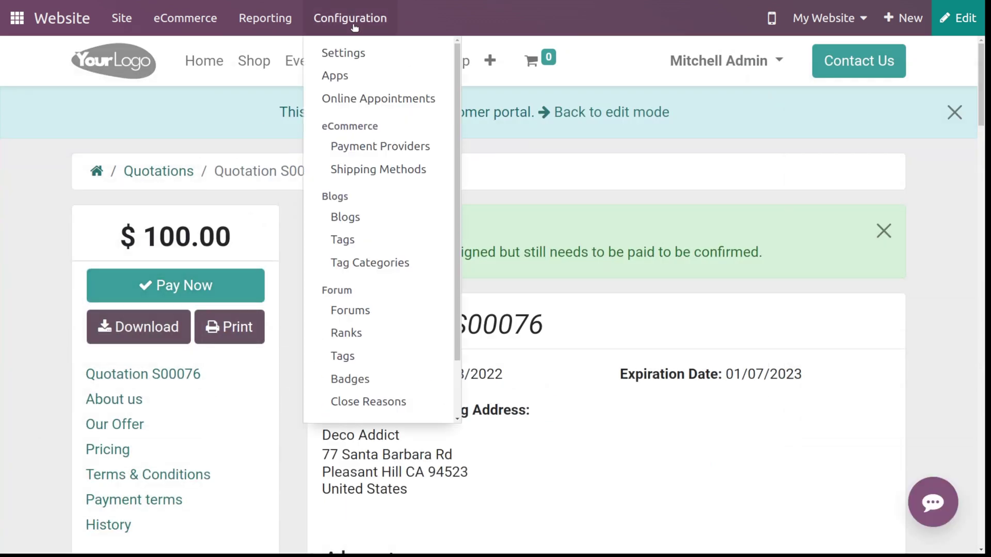
{"action": "left_click", "coordinate": [355, 54]}
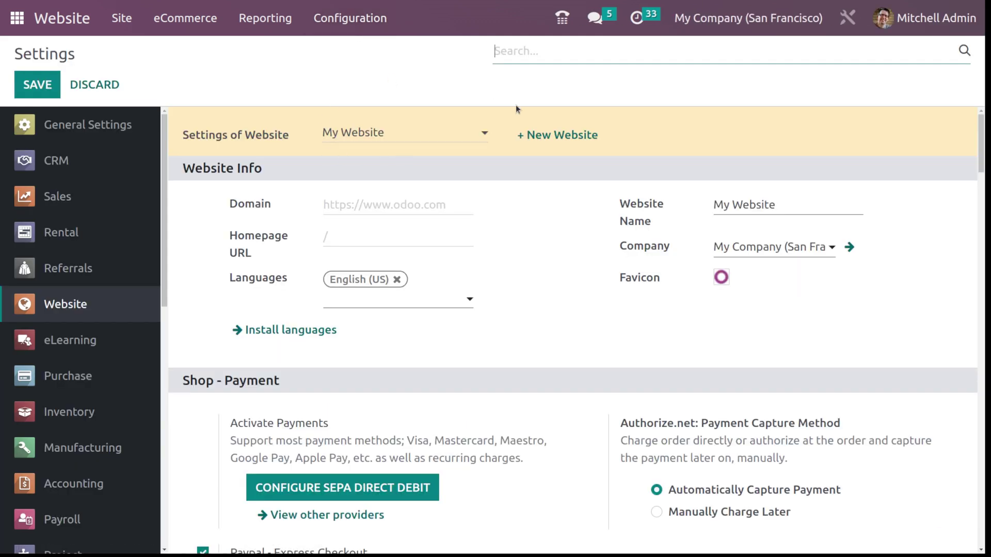
{"action": "scroll", "coordinate": [387, 327], "scroll_direction": "down", "scroll_amount": 8}
{"action": "scroll", "coordinate": [384, 330], "scroll_direction": "up", "scroll_amount": 8}
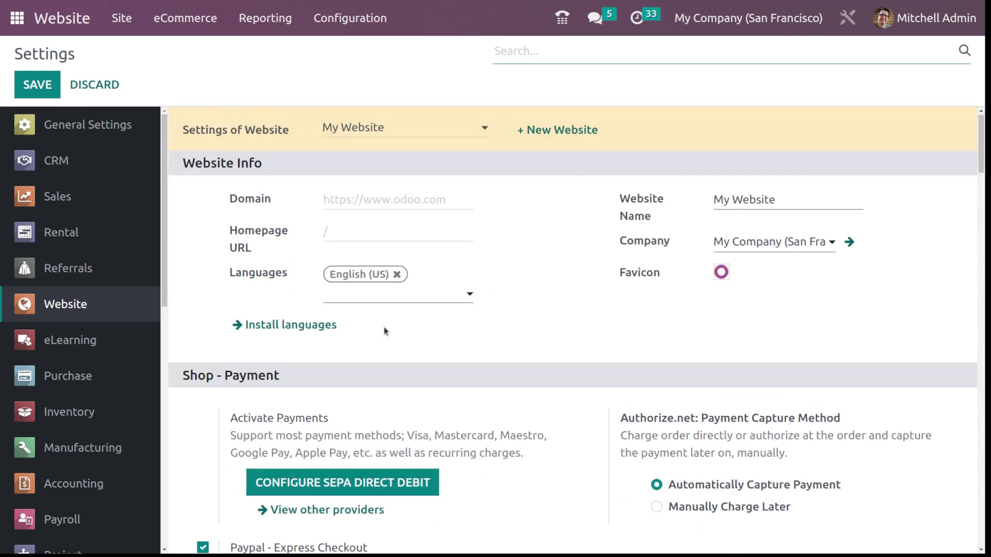
{"action": "scroll", "coordinate": [385, 330], "scroll_direction": "up", "scroll_amount": 1}
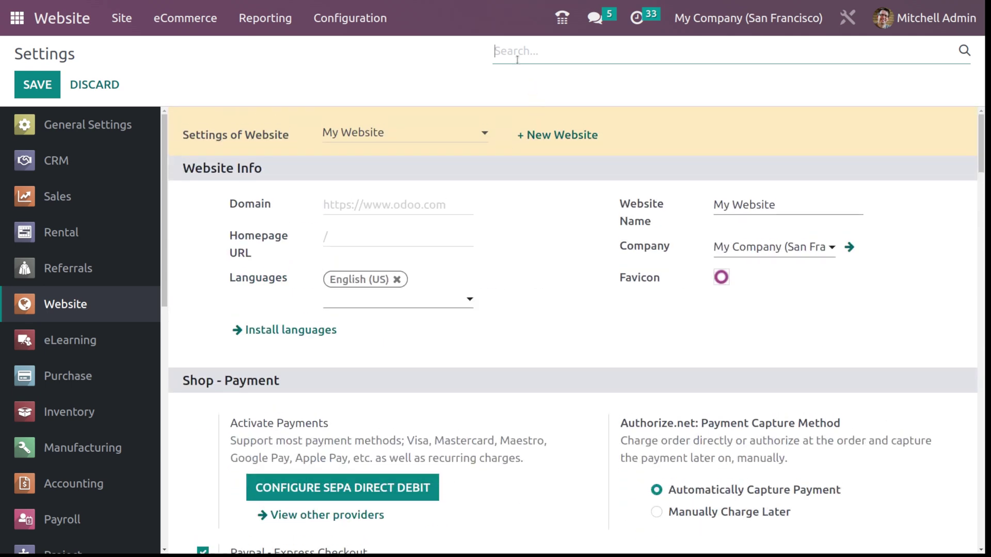
{"action": "type", "text": "pq"}
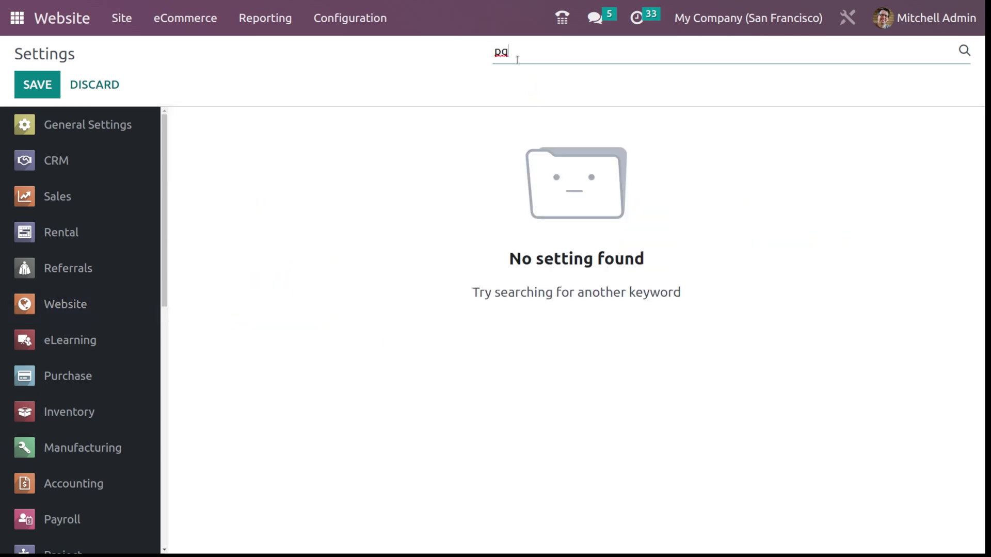
{"action": "key", "text": "BackSpace"}
{"action": "type", "text": "ayment"}
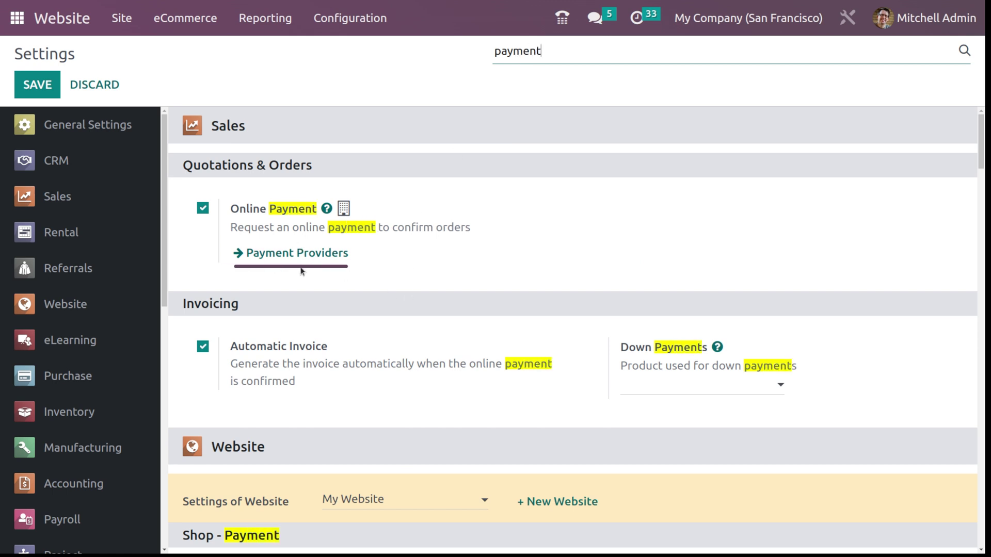
{"action": "left_click", "coordinate": [316, 258]}
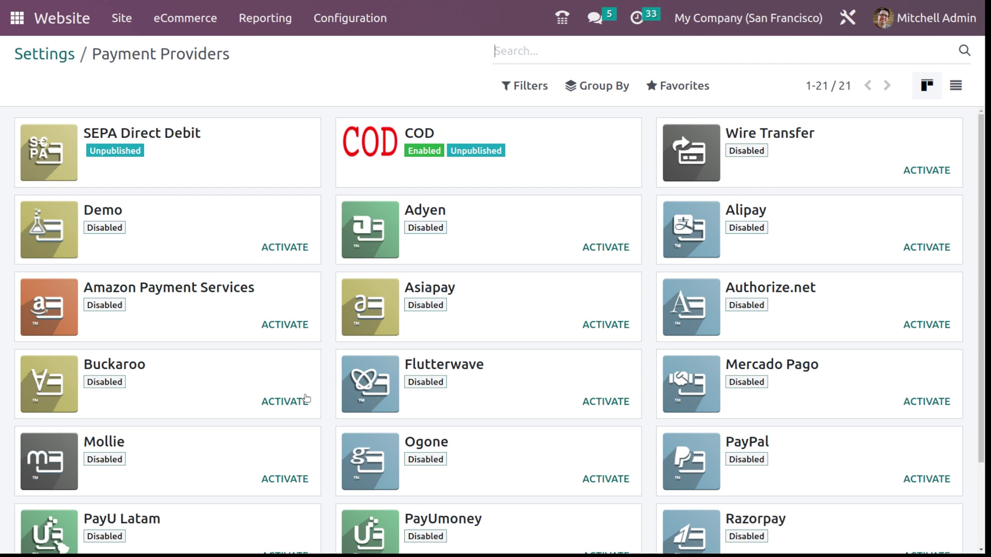
Try to set the SEPA Direct Debit payment provider to Enabled and save it, and discard the changes on leaving
{"action": "scroll", "coordinate": [305, 398], "scroll_direction": "down", "scroll_amount": 3}
{"action": "scroll", "coordinate": [305, 398], "scroll_direction": "up", "scroll_amount": 3}
{"action": "scroll", "coordinate": [310, 380], "scroll_direction": "down", "scroll_amount": 3}
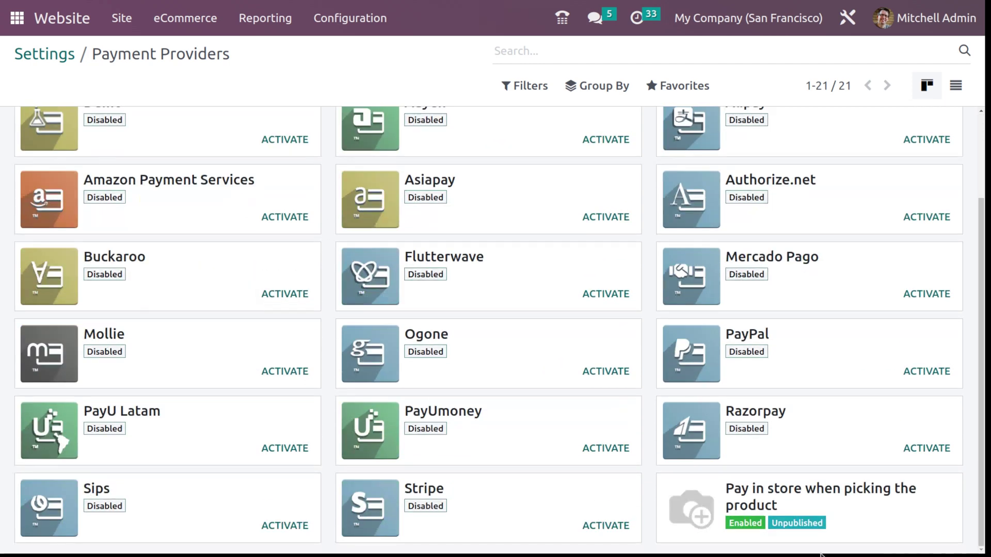
{"action": "scroll", "coordinate": [724, 430], "scroll_direction": "up", "scroll_amount": 3}
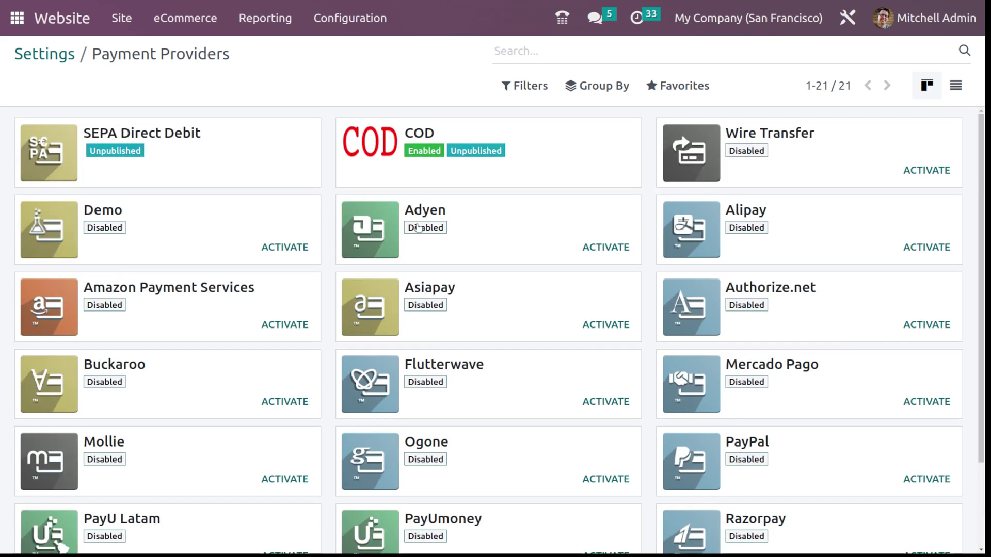
{"action": "left_click", "coordinate": [178, 170]}
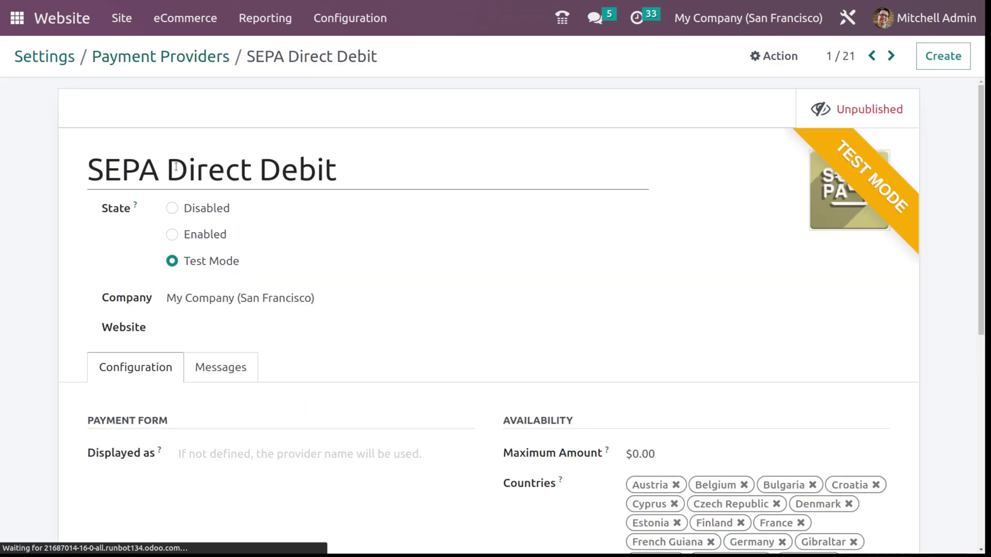
{"action": "left_click", "coordinate": [172, 234]}
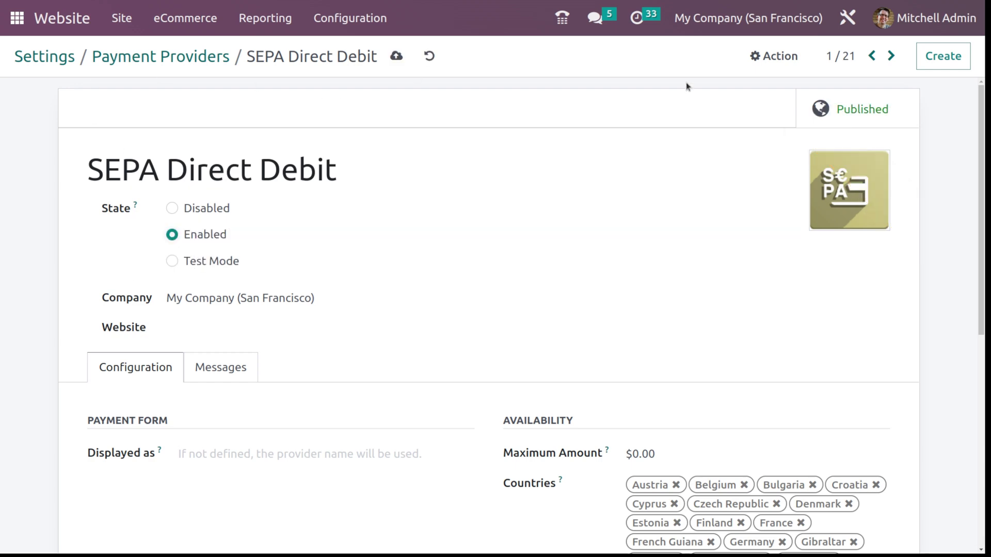
{"action": "left_click", "coordinate": [394, 56]}
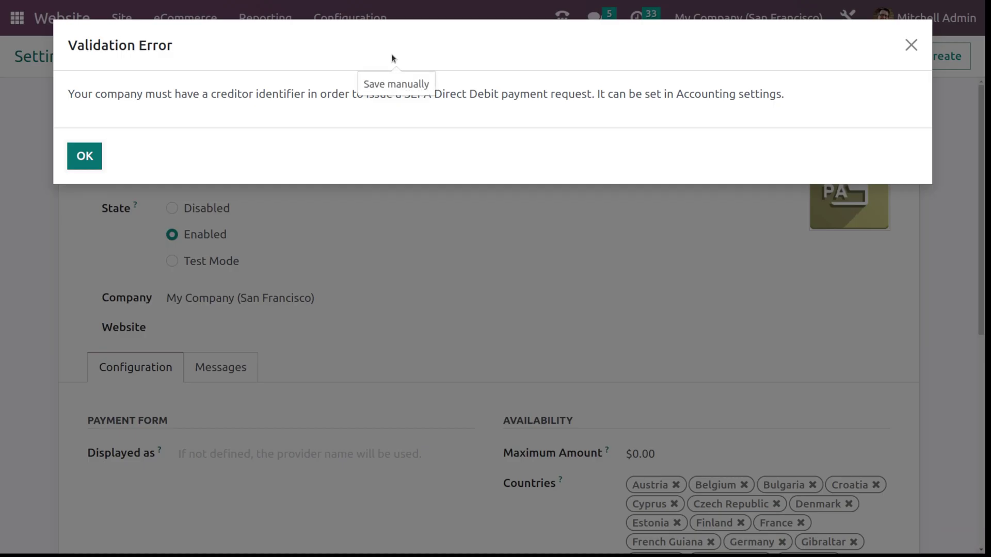
{"action": "left_click", "coordinate": [85, 156]}
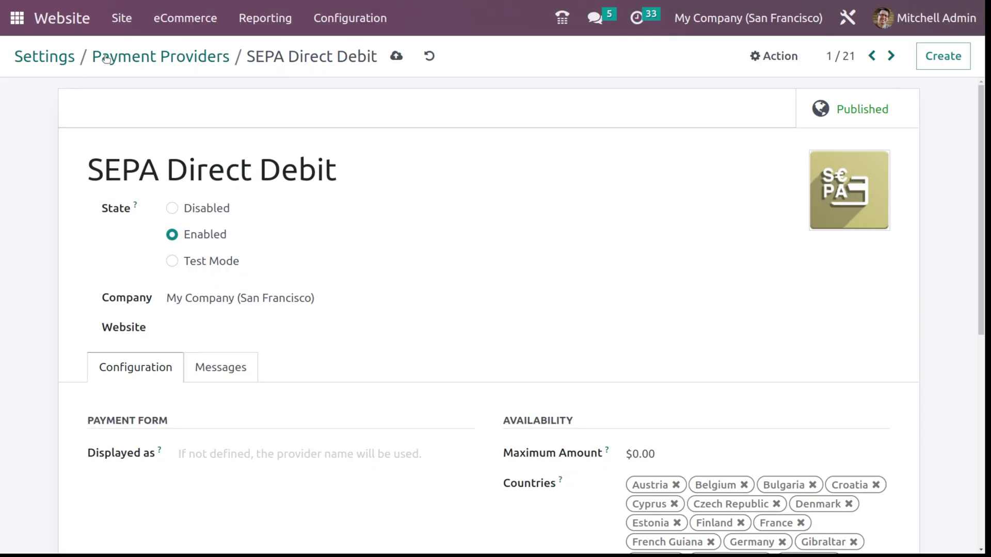
{"action": "left_click", "coordinate": [121, 64]}
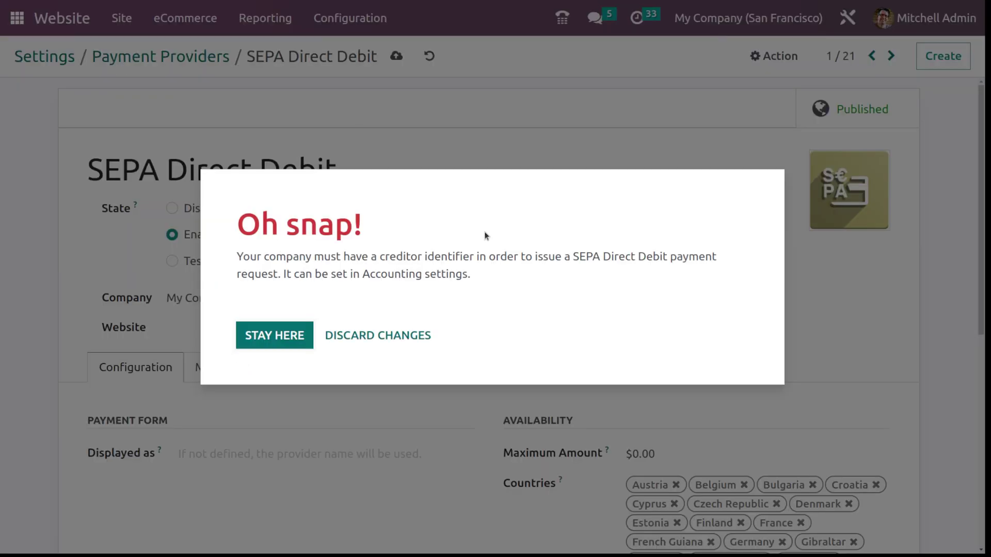
{"action": "left_click", "coordinate": [377, 335]}
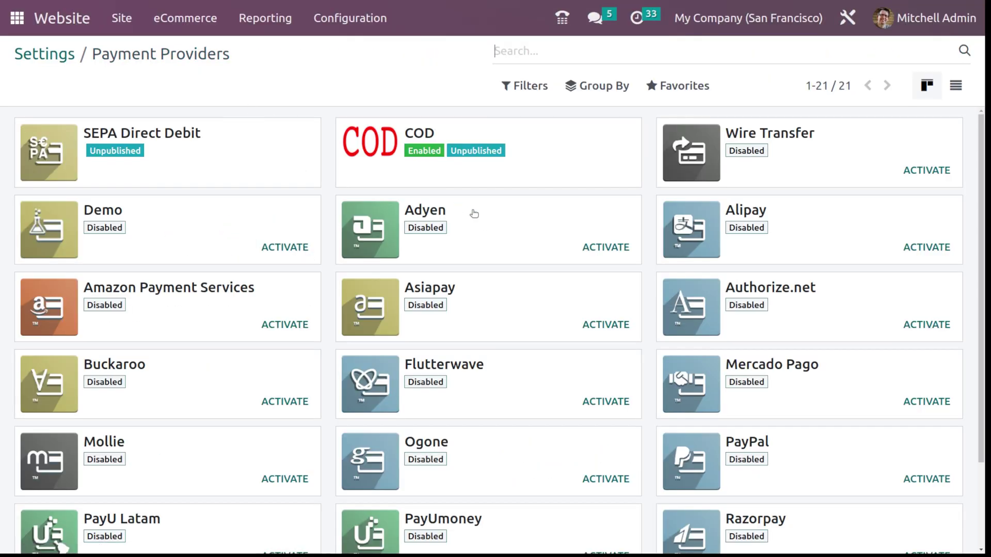
Set the "Pay in store when picking the product" payment provider to Disabled, save it and return to the providers list
{"action": "scroll", "coordinate": [268, 380], "scroll_direction": "down", "scroll_amount": 2}
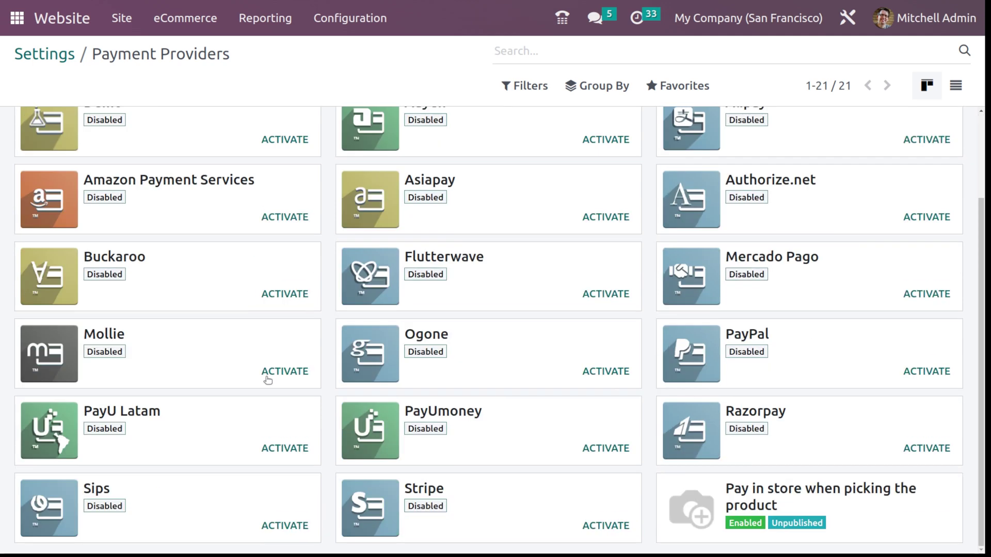
{"action": "left_click", "coordinate": [754, 518]}
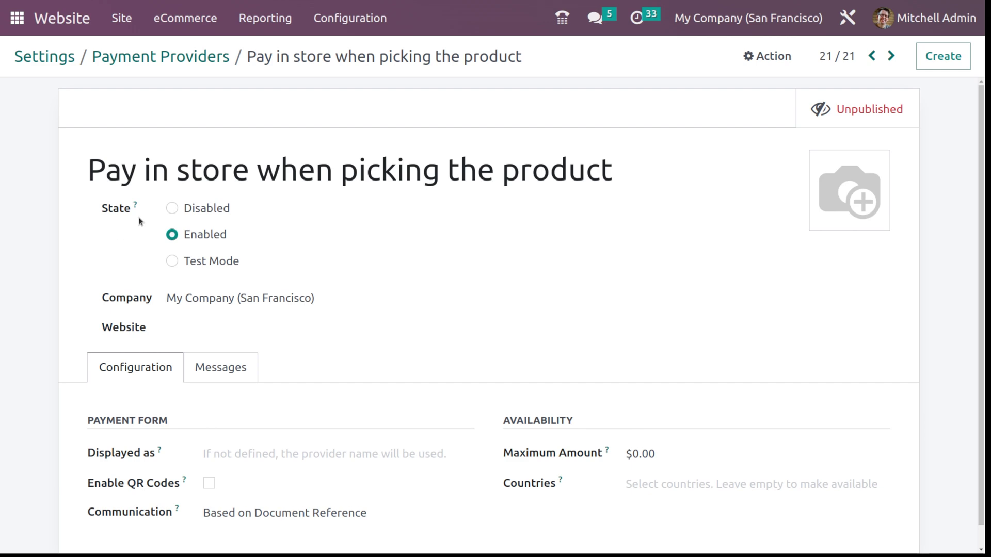
{"action": "left_click", "coordinate": [172, 209]}
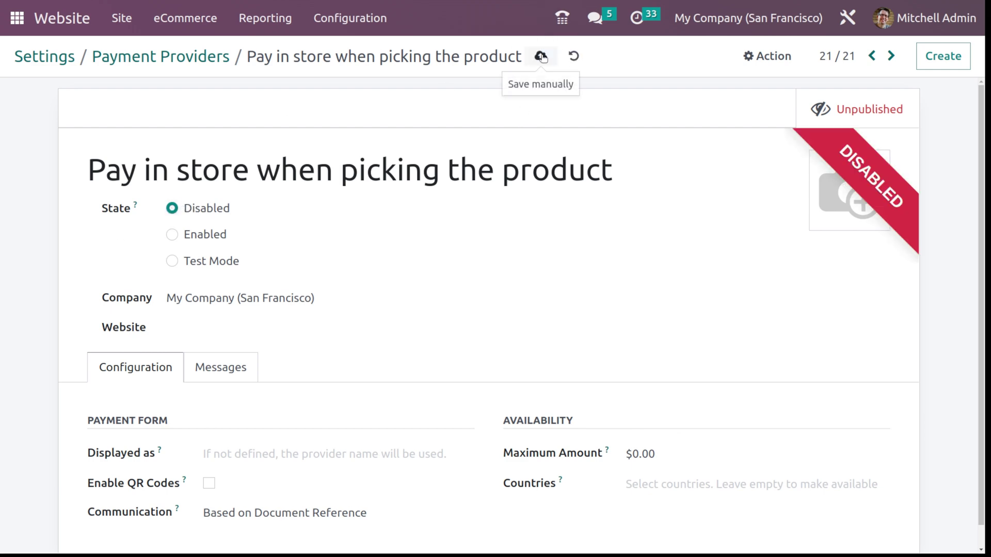
{"action": "left_click", "coordinate": [541, 56]}
{"action": "left_click", "coordinate": [146, 61]}
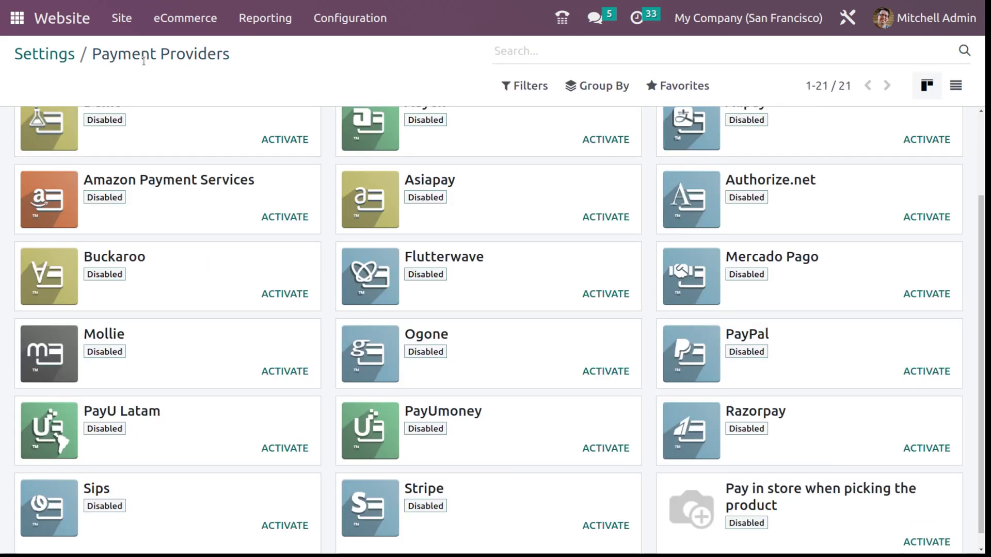
Set the Wire Transfer payment provider to Test Mode and save it
{"action": "scroll", "coordinate": [138, 209], "scroll_direction": "up", "scroll_amount": 3}
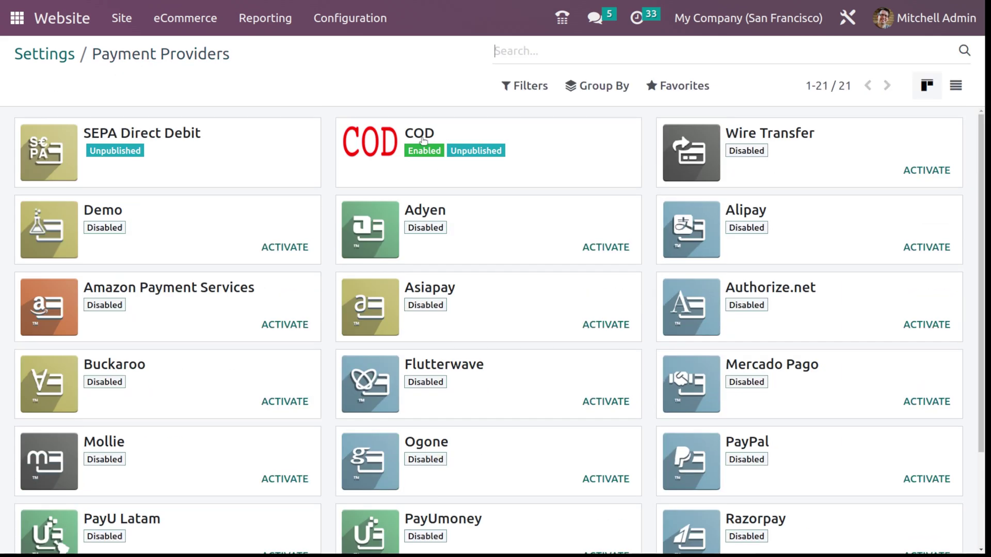
{"action": "left_click", "coordinate": [922, 179]}
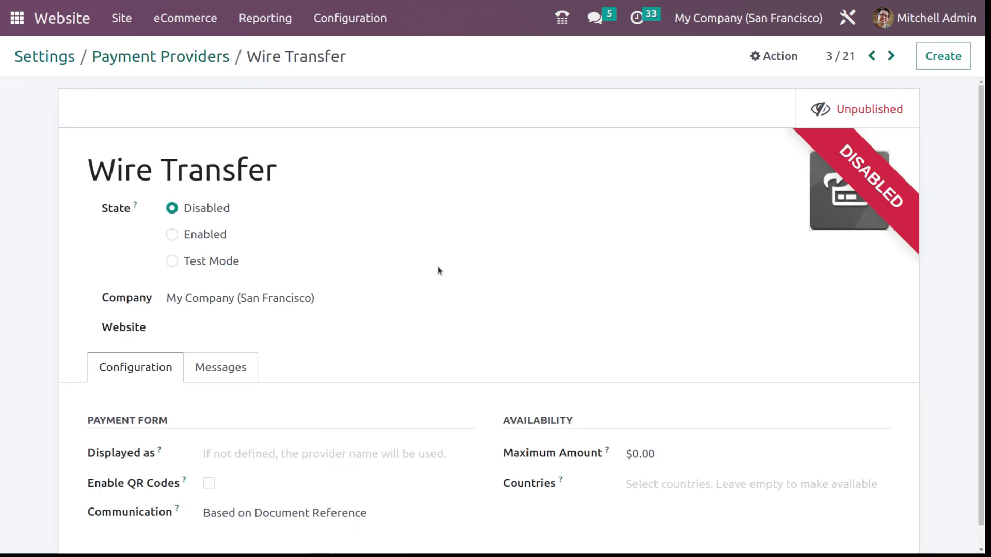
{"action": "left_click", "coordinate": [172, 260]}
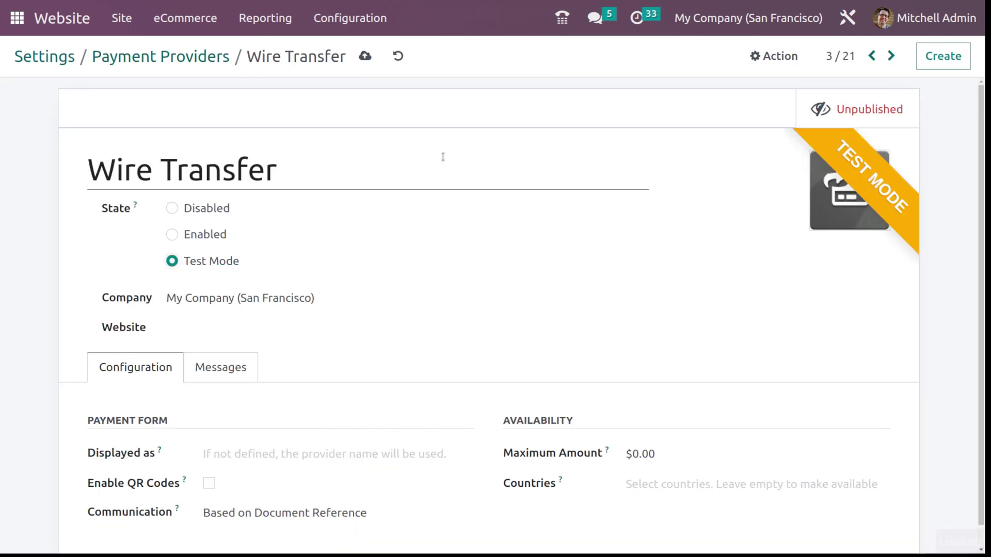
{"action": "scroll", "coordinate": [365, 554], "scroll_direction": "down", "scroll_amount": 1}
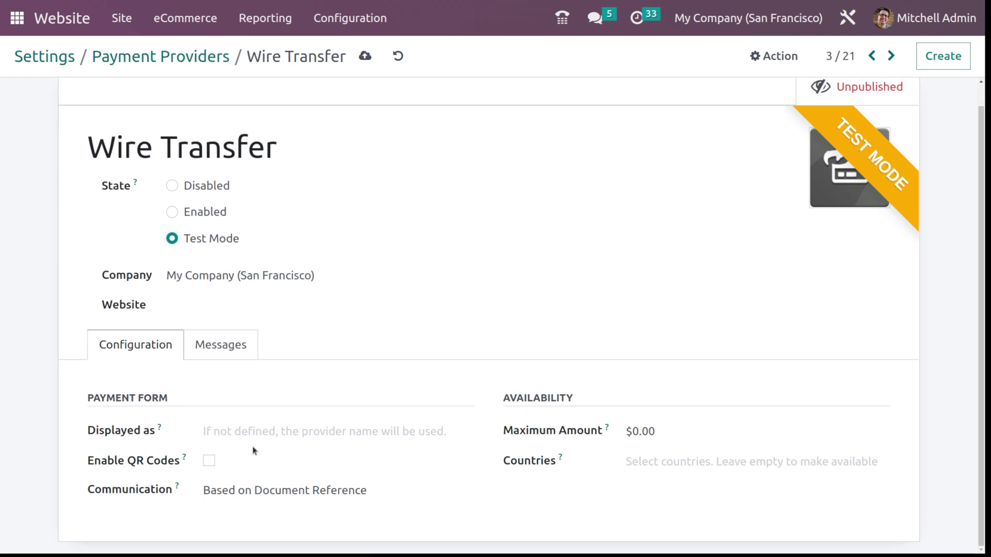
{"action": "left_click", "coordinate": [370, 62]}
{"action": "scroll", "coordinate": [636, 234], "scroll_direction": "up", "scroll_amount": 1}
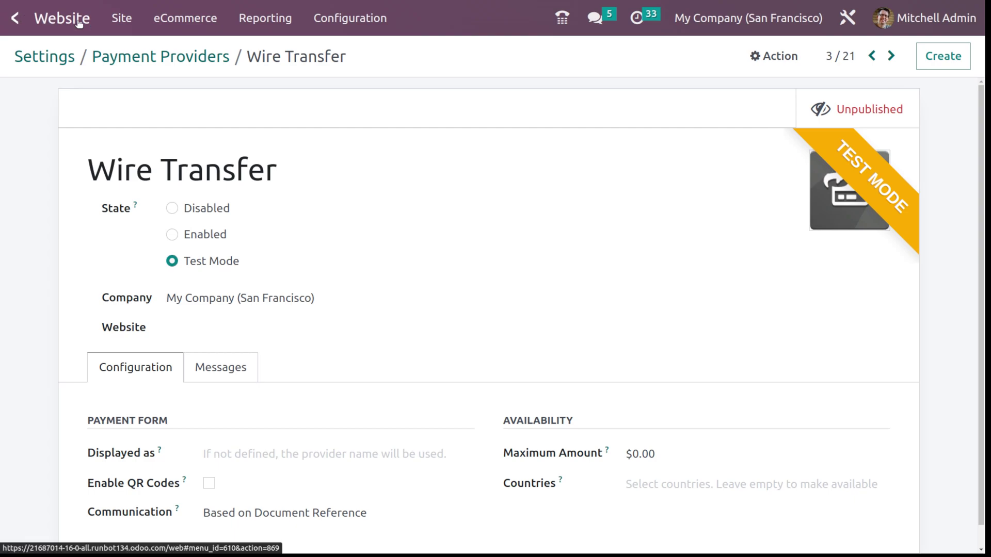
Switch to the Sales app, open the $100.00 Deco Addict quotation and show its customer portal preview
{"action": "left_click", "coordinate": [20, 19]}
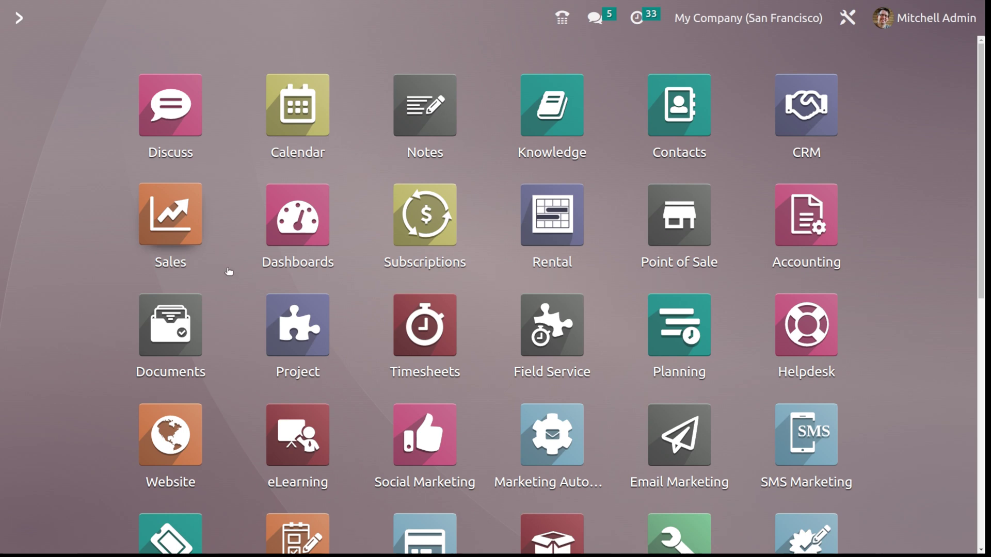
{"action": "left_click", "coordinate": [189, 235]}
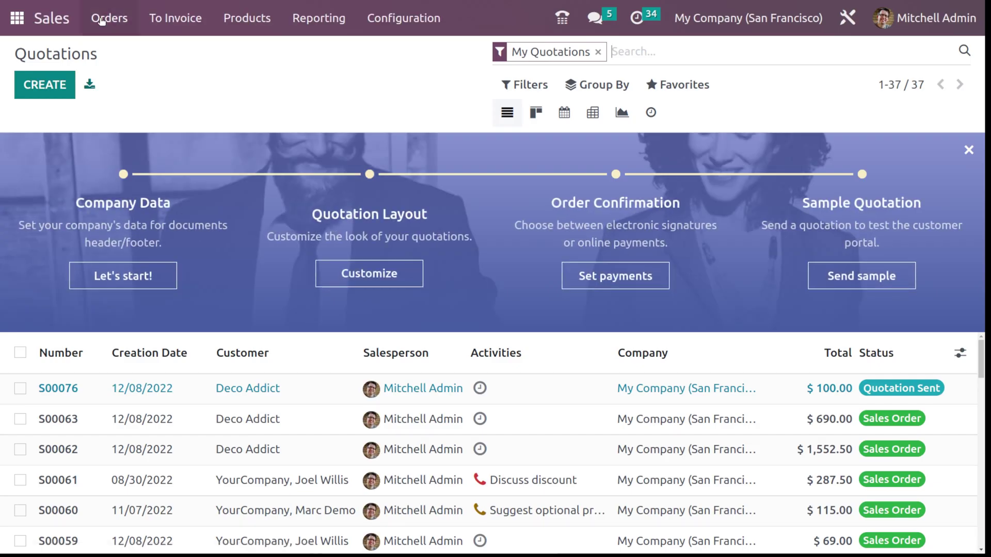
{"action": "left_click", "coordinate": [414, 400]}
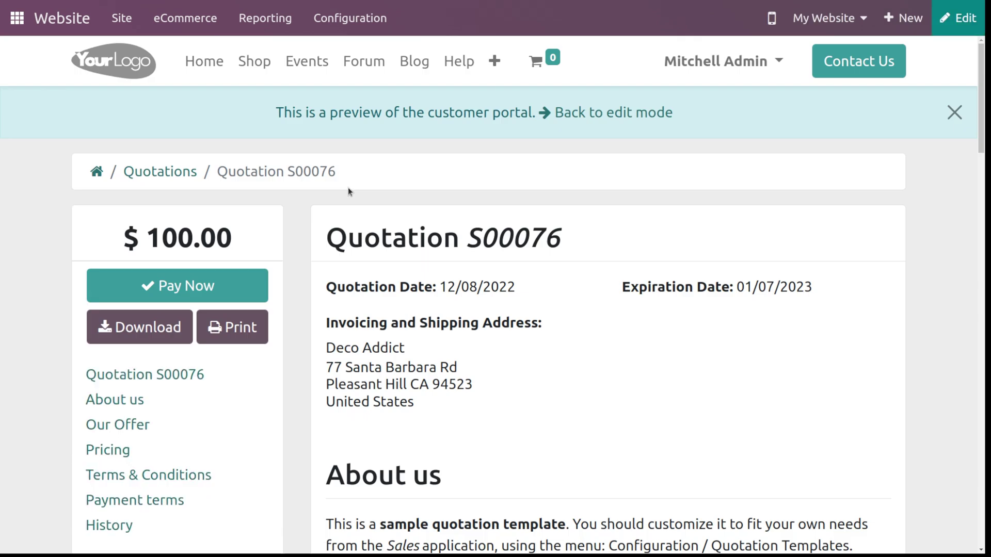
Pay the signed quotation online with Wire Transfer
{"action": "left_click", "coordinate": [173, 285]}
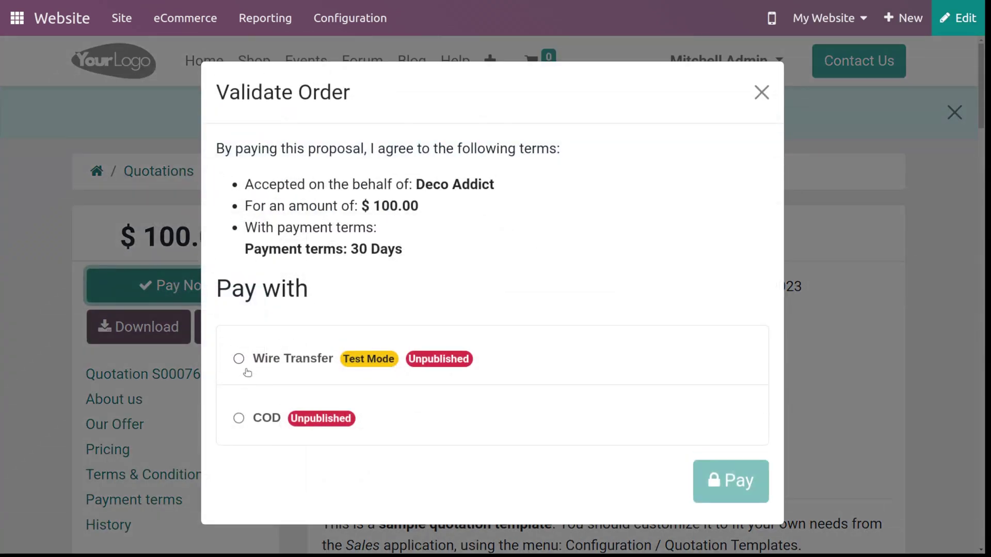
{"action": "left_click", "coordinate": [247, 372]}
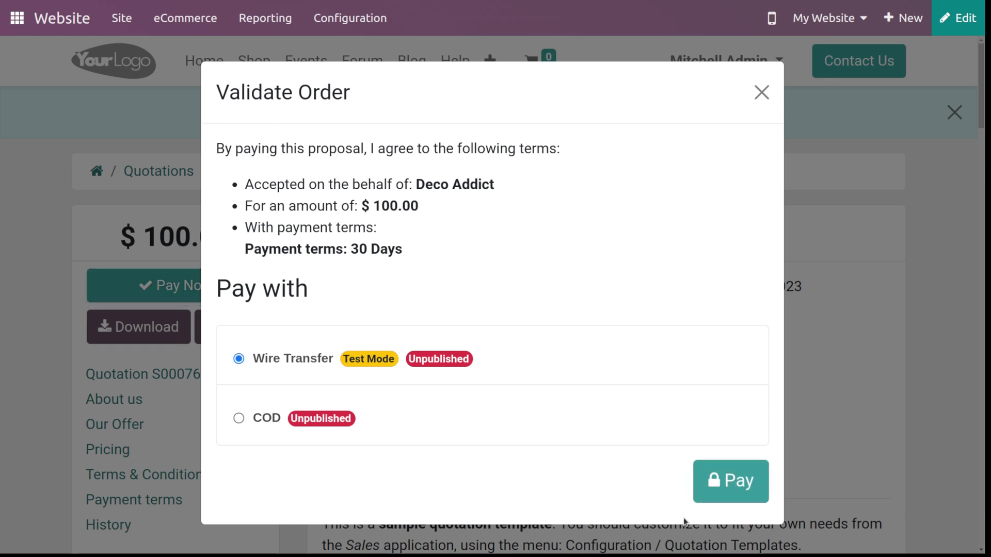
{"action": "left_click", "coordinate": [757, 484]}
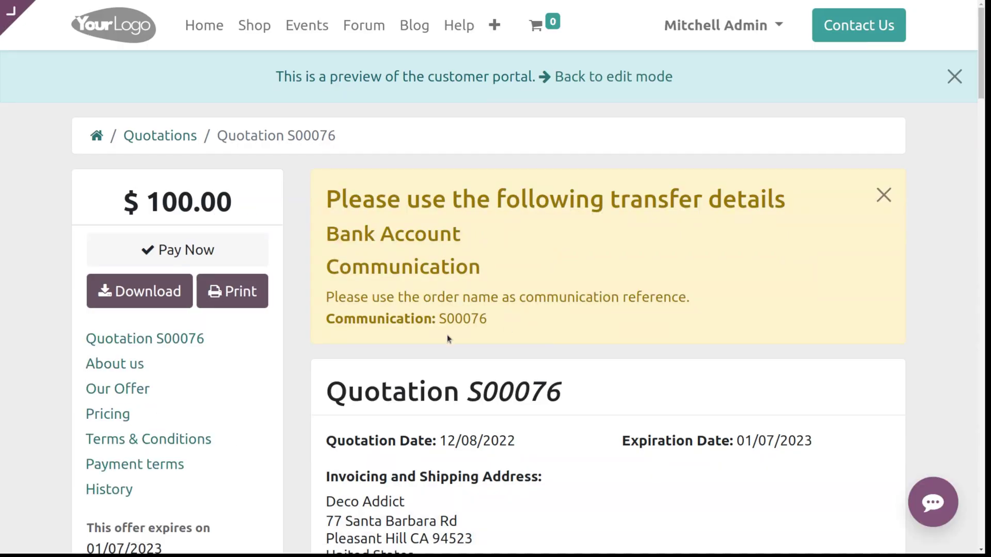
Review the quotation's transfer details, offer, pricing, signature and terms in the customer portal
{"action": "scroll", "coordinate": [500, 340], "scroll_direction": "down", "scroll_amount": 3}
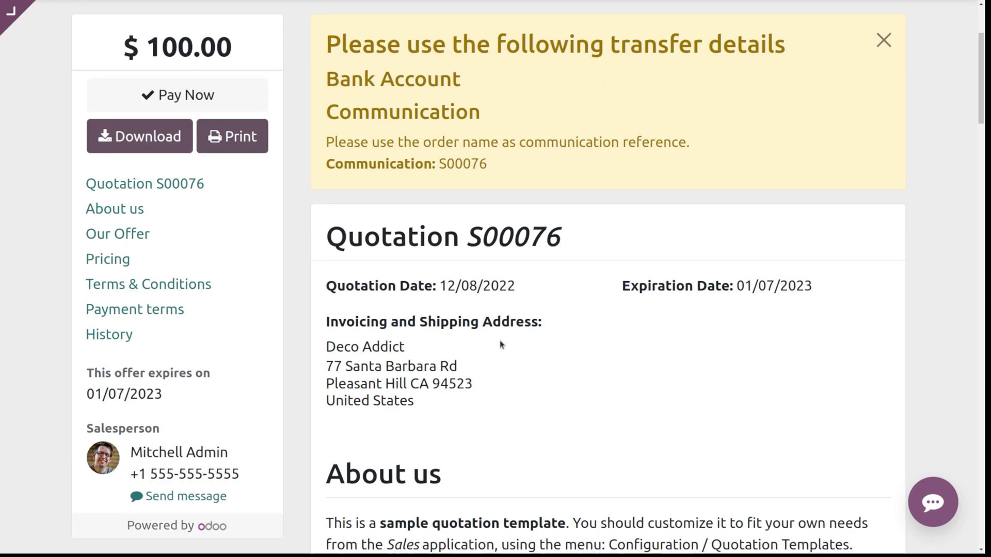
{"action": "left_click", "coordinate": [118, 234]}
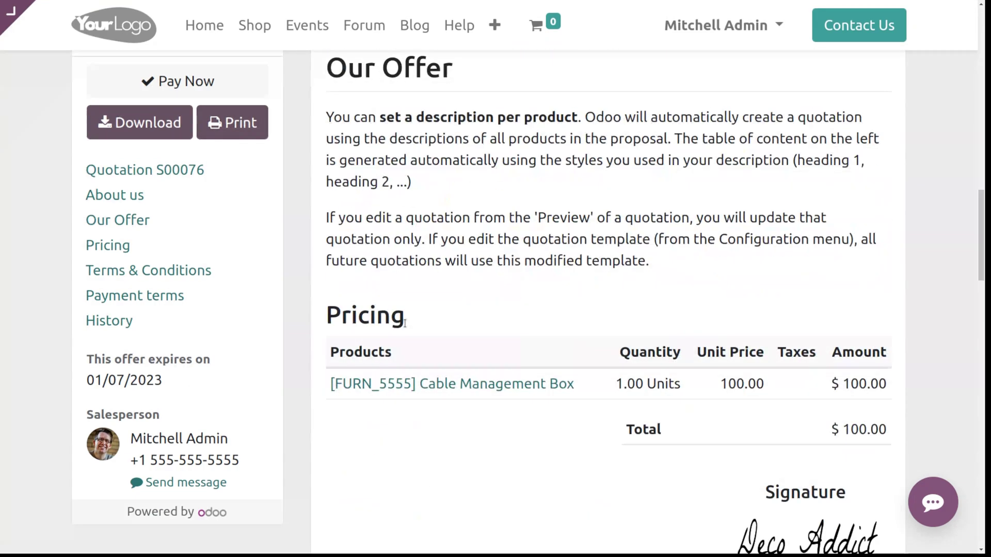
{"action": "scroll", "coordinate": [404, 321], "scroll_direction": "down", "scroll_amount": 10}
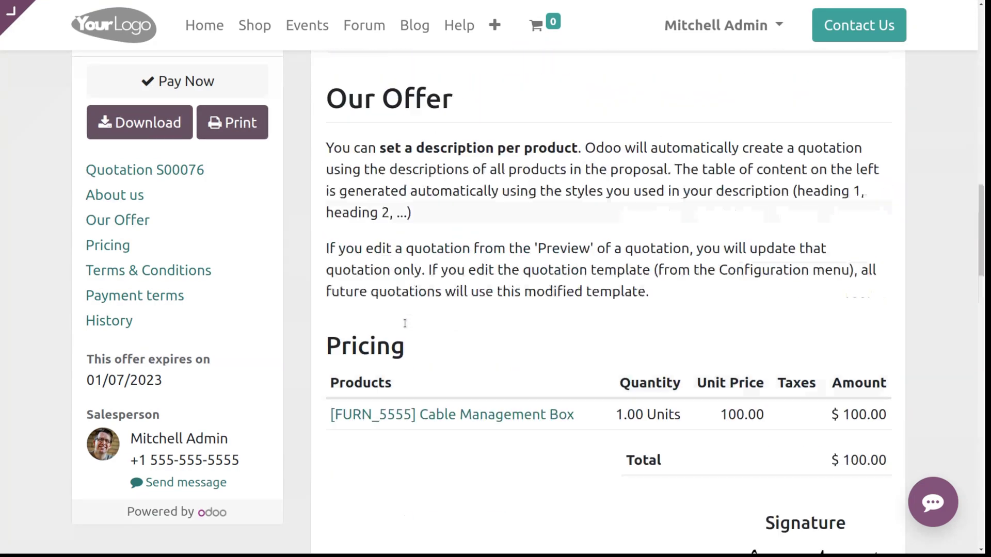
{"action": "scroll", "coordinate": [404, 323], "scroll_direction": "up", "scroll_amount": 10}
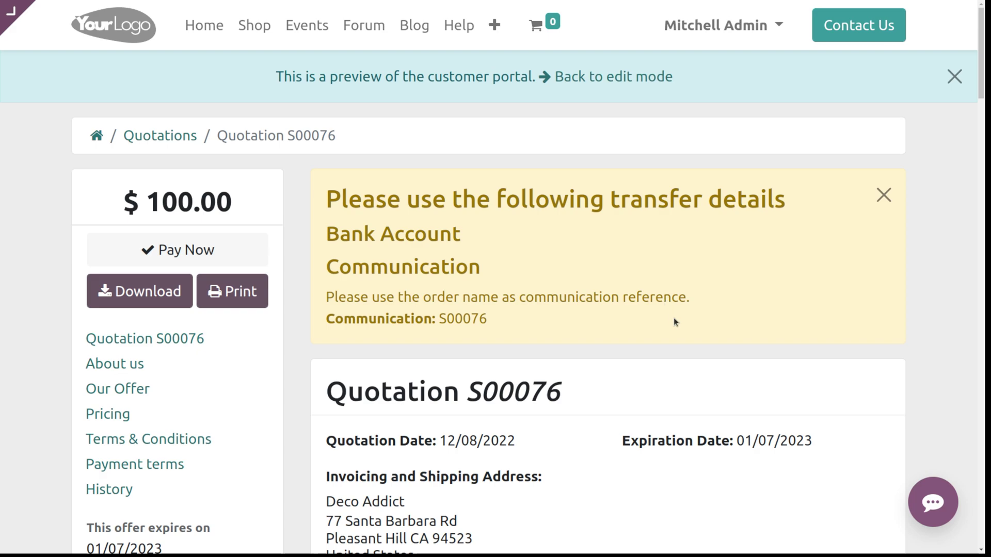
{"action": "scroll", "coordinate": [527, 351], "scroll_direction": "down", "scroll_amount": 15}
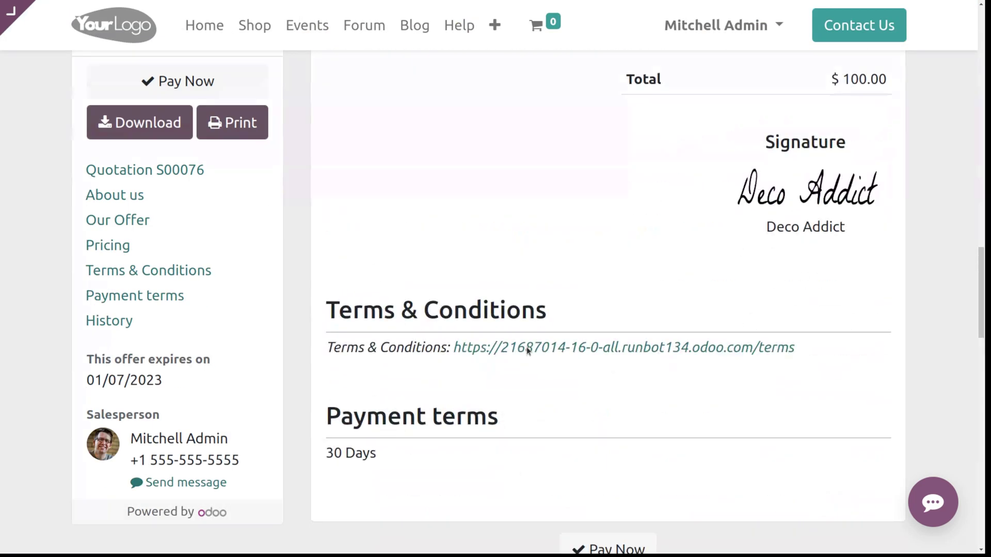
Pay the $100.00 quotation again from the customer portal, using the Wire Transfer payment method
{"action": "left_click", "coordinate": [609, 208]}
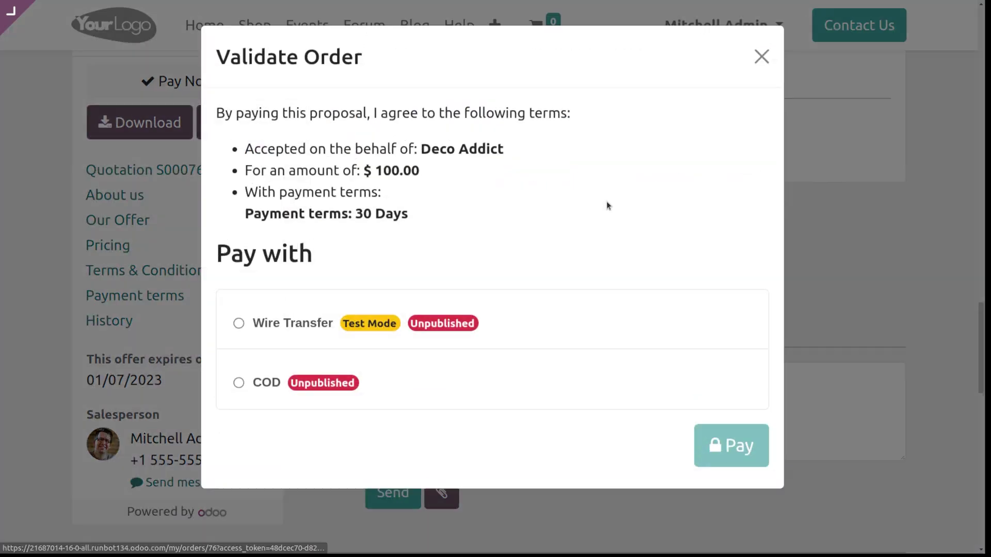
{"action": "left_click", "coordinate": [239, 324]}
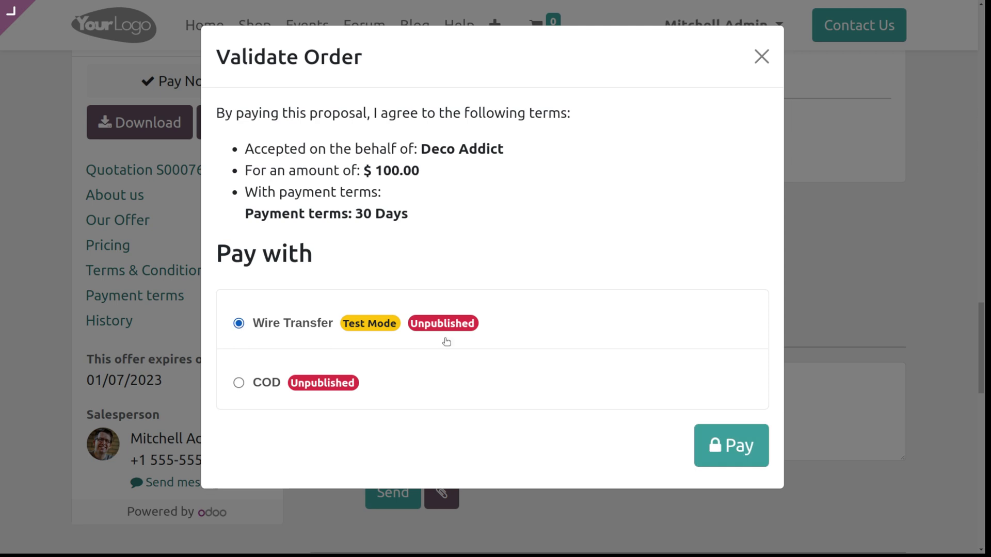
{"action": "left_click", "coordinate": [740, 444]}
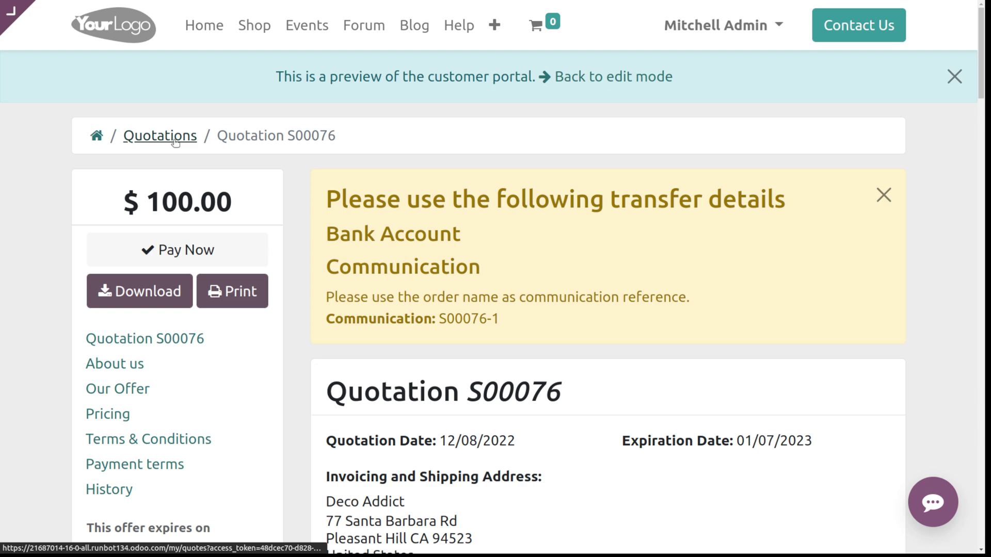
Switch to the Sales app, search its settings for "payment" and show the list of payment providers
{"action": "mouse_move", "coordinate": [6, 32]}
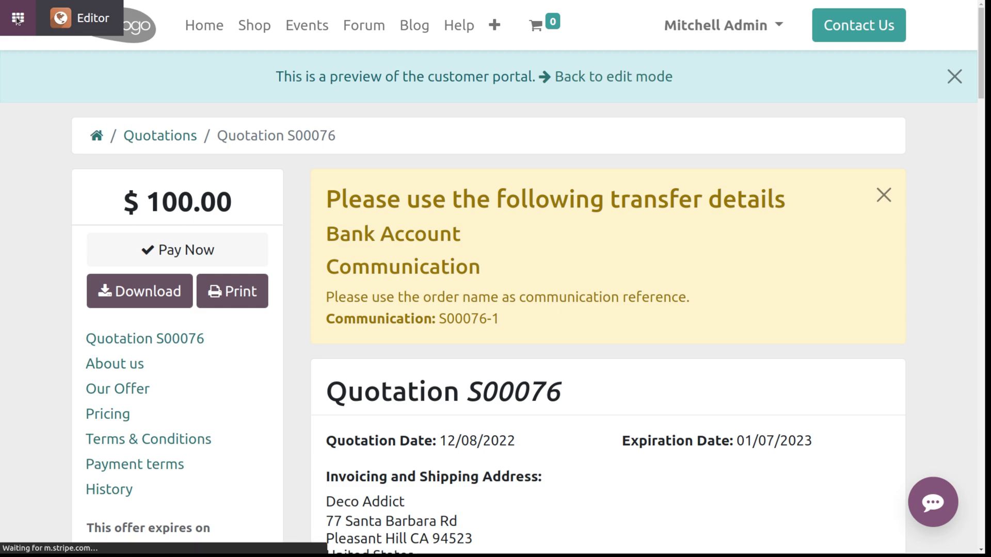
{"action": "left_click", "coordinate": [17, 20]}
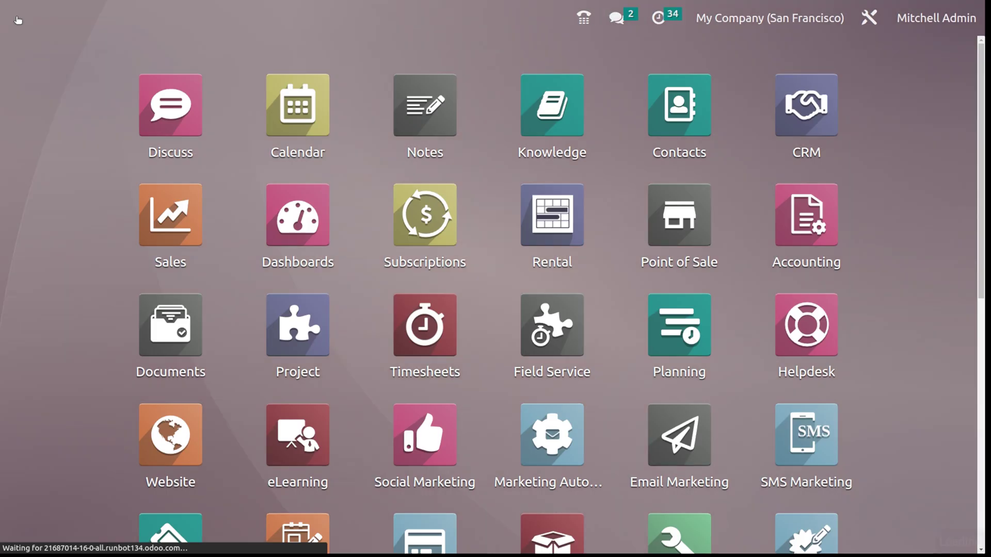
{"action": "left_click", "coordinate": [213, 218]}
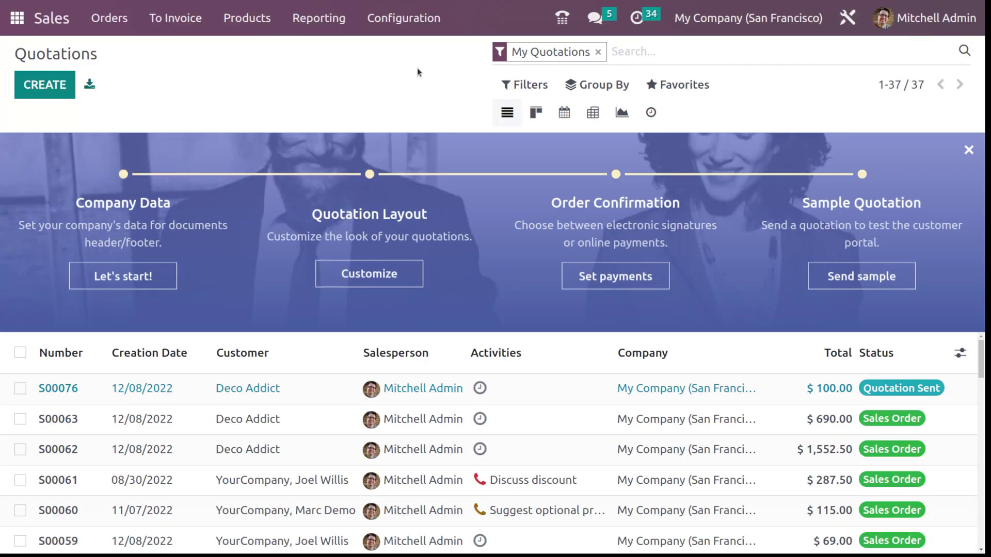
{"action": "left_click", "coordinate": [426, 17]}
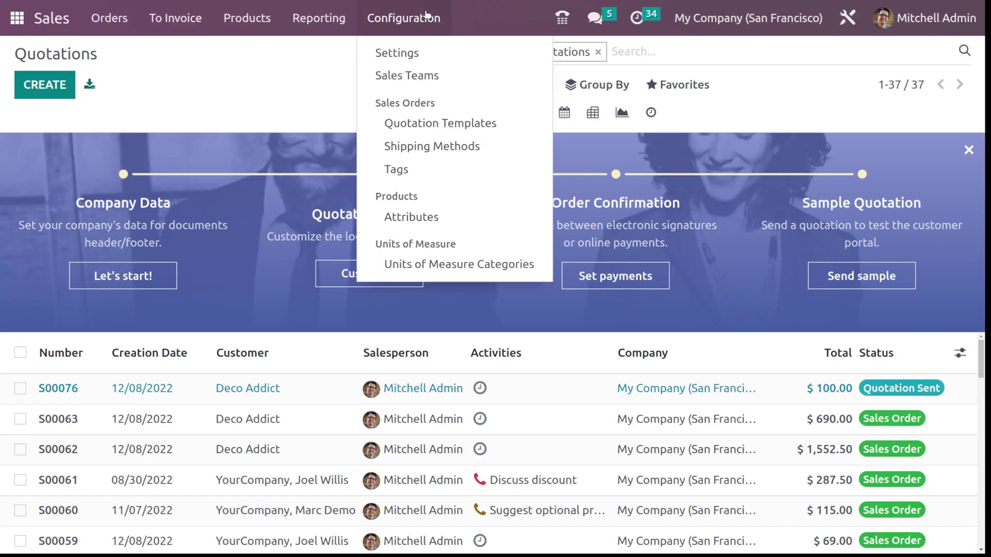
{"action": "left_click", "coordinate": [423, 51]}
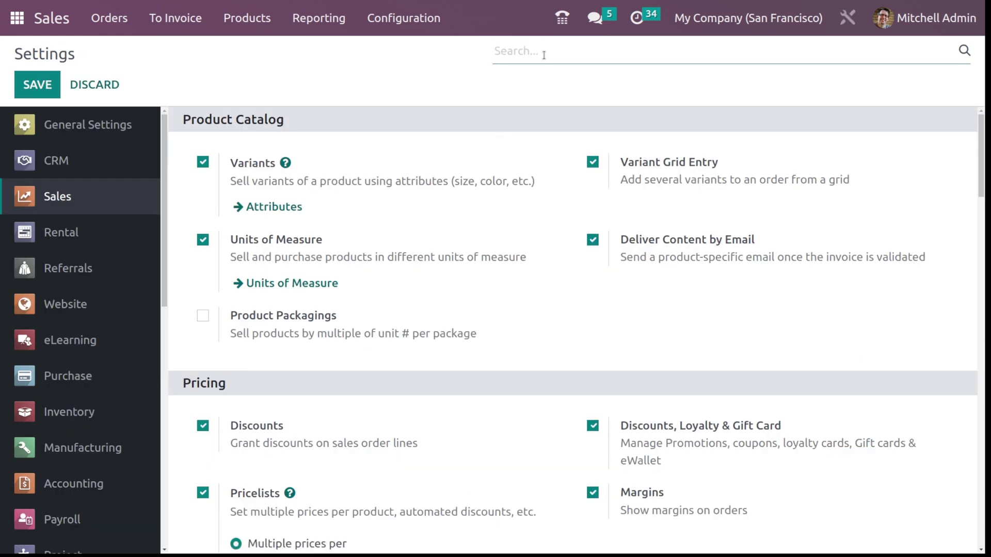
{"action": "type", "text": "payment"}
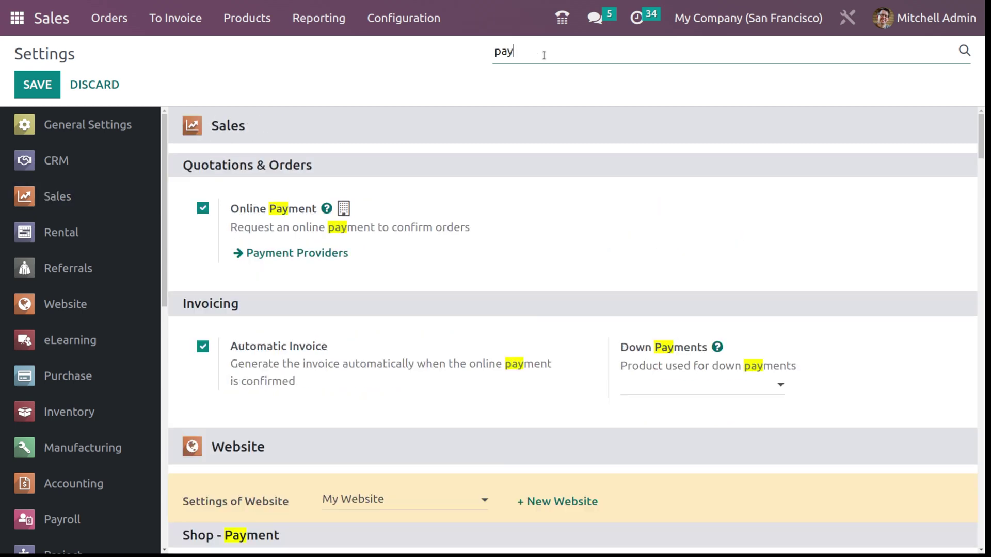
{"action": "left_click", "coordinate": [321, 252]}
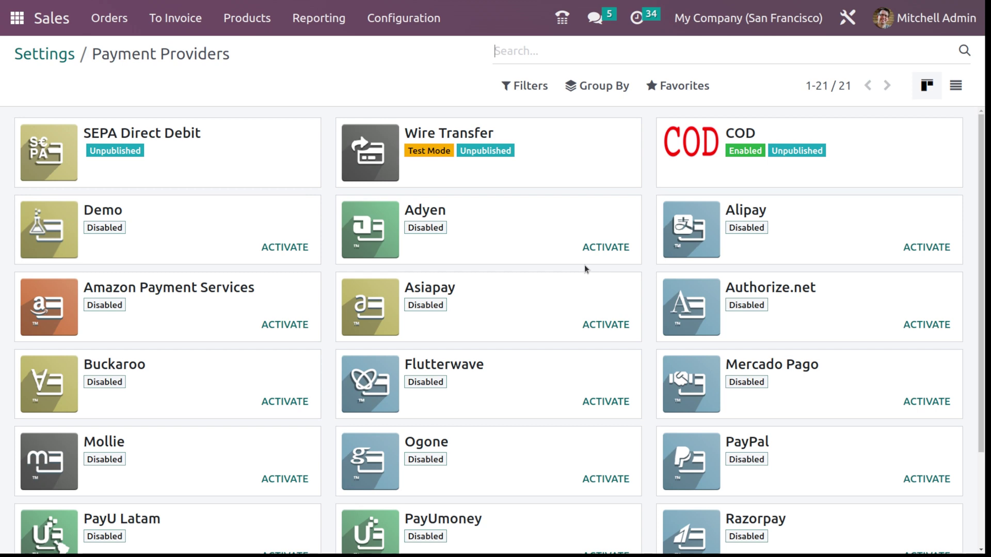
{"action": "scroll", "coordinate": [418, 445], "scroll_direction": "down", "scroll_amount": 3}
{"action": "scroll", "coordinate": [418, 445], "scroll_direction": "up", "scroll_amount": 3}
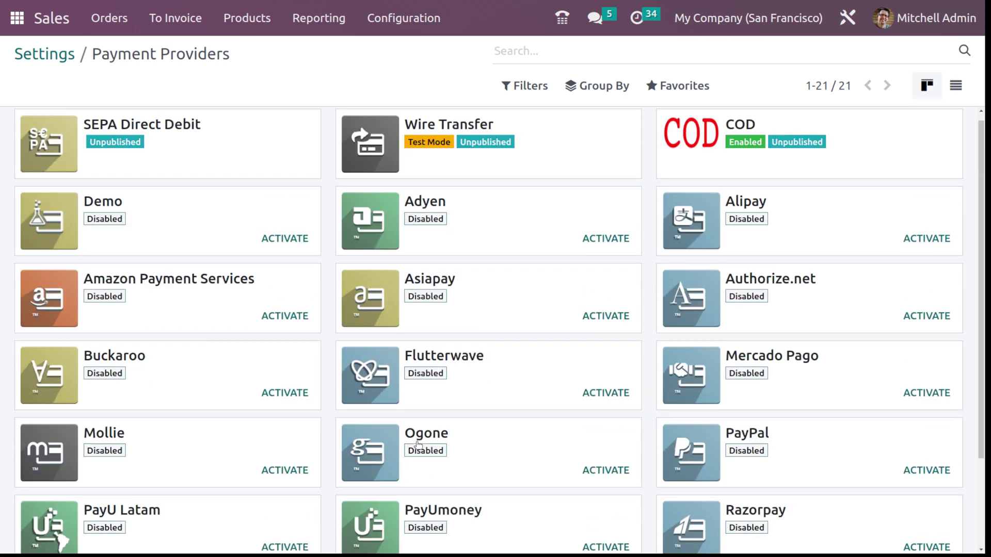
Try to activate the Adyen payment provider in Test Mode, discard the changes and return to the provider list
{"action": "left_click", "coordinate": [610, 250]}
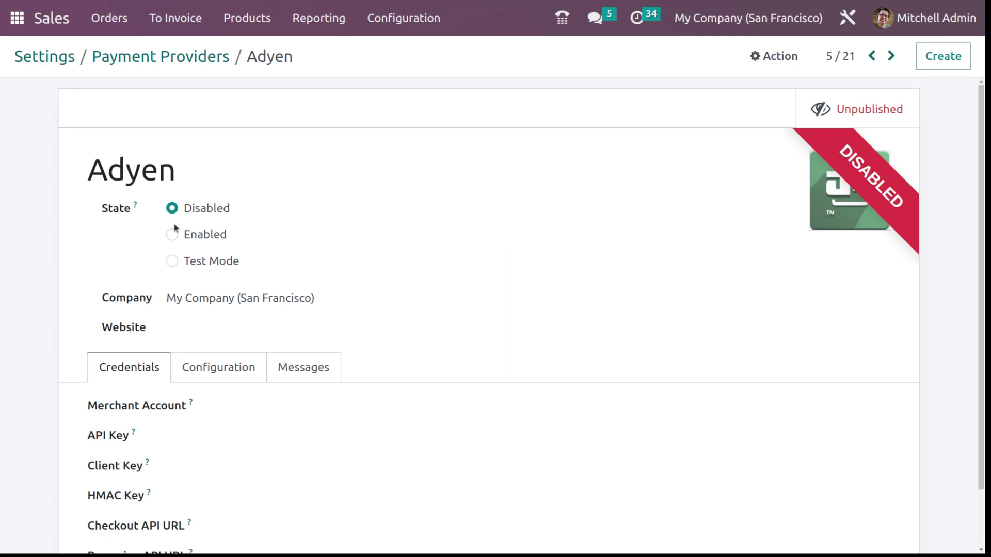
{"action": "left_click", "coordinate": [172, 262]}
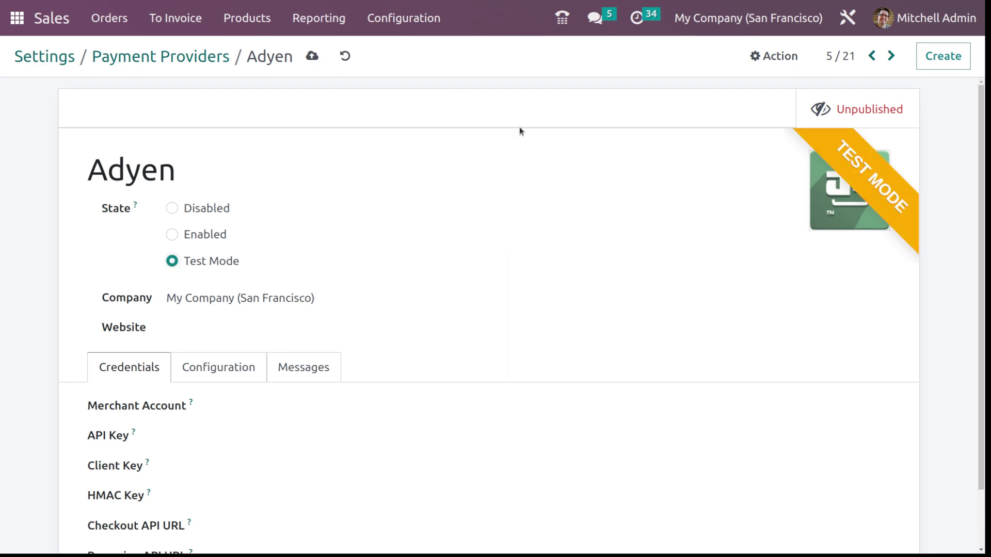
{"action": "left_click", "coordinate": [311, 56]}
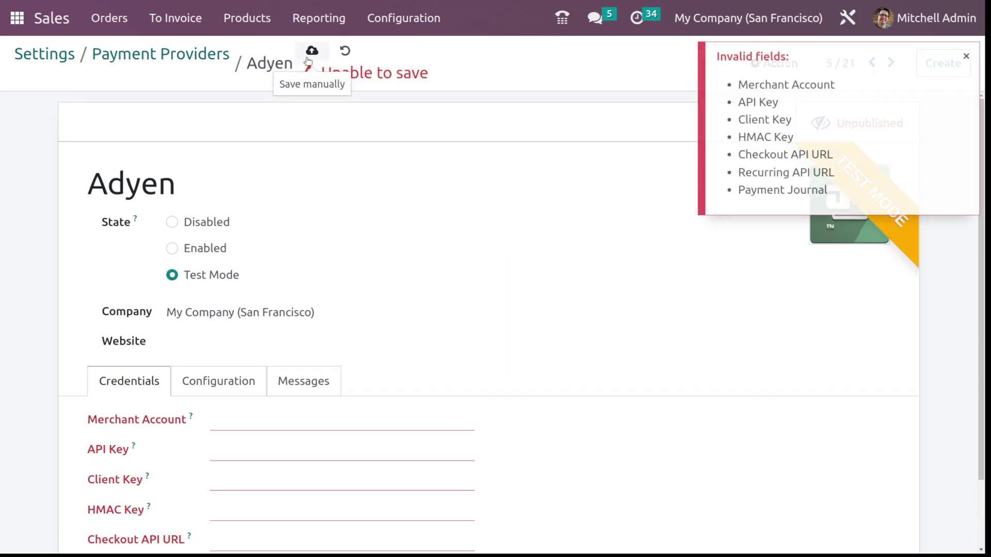
{"action": "scroll", "coordinate": [265, 463], "scroll_direction": "down", "scroll_amount": 3}
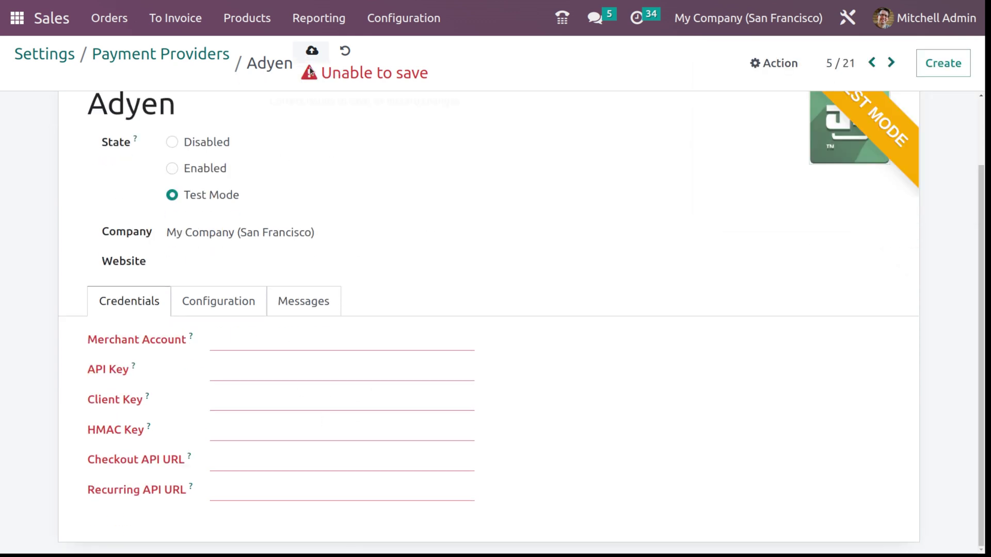
{"action": "left_click", "coordinate": [344, 51]}
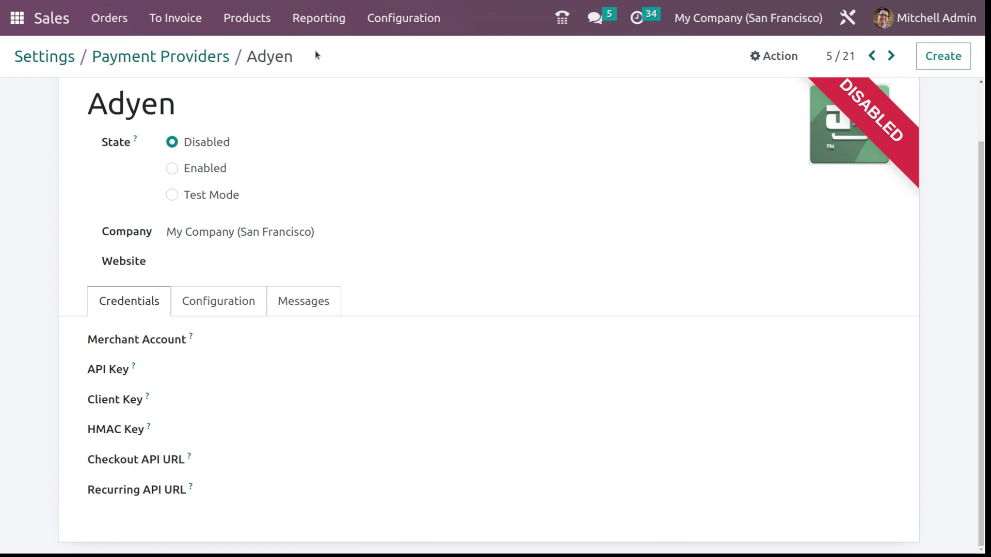
{"action": "left_click", "coordinate": [182, 64]}
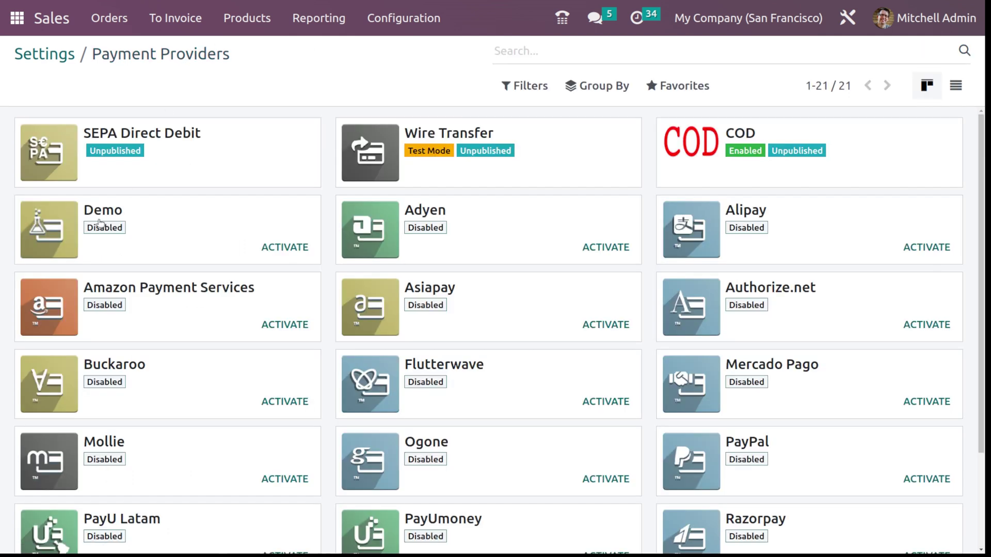
Activate the Demo payment provider in Test Mode with Bank as its payment journal, and save it
{"action": "left_click", "coordinate": [286, 247]}
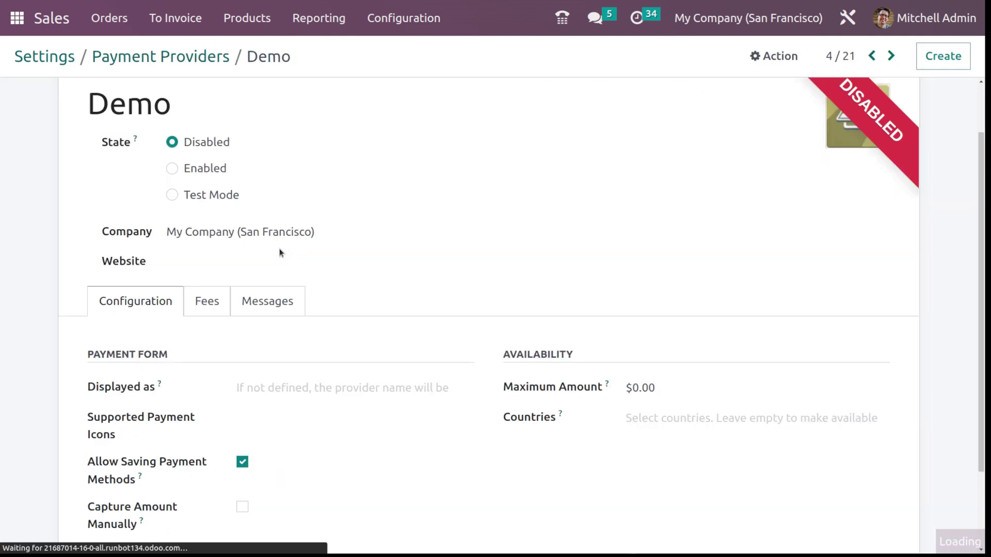
{"action": "left_click", "coordinate": [172, 187]}
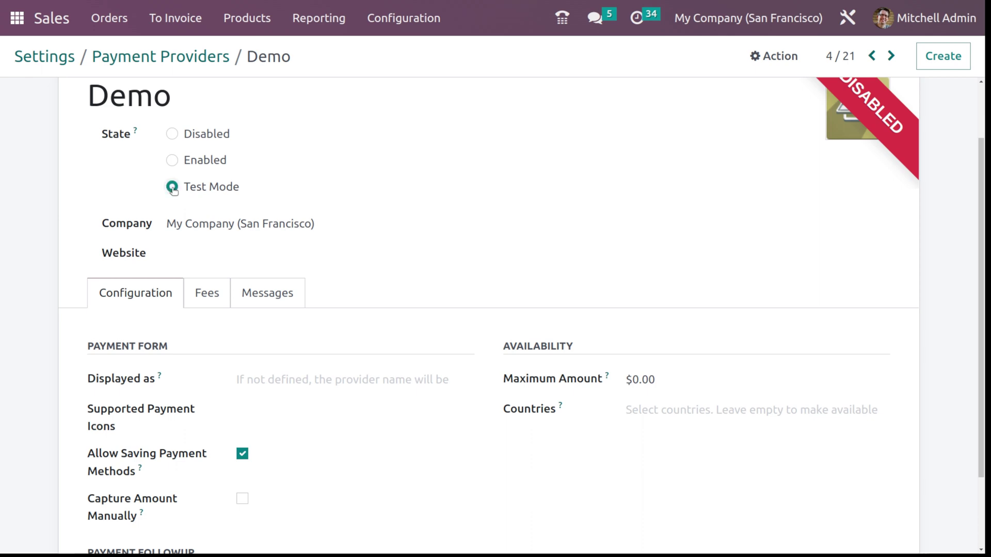
{"action": "scroll", "coordinate": [247, 419], "scroll_direction": "down", "scroll_amount": 2}
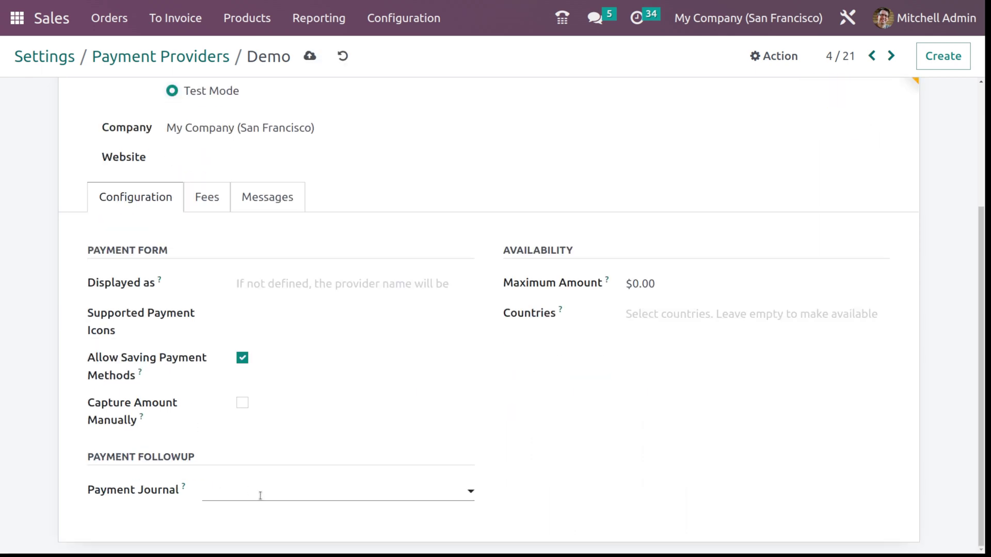
{"action": "left_click", "coordinate": [260, 494]}
{"action": "left_click", "coordinate": [259, 444]}
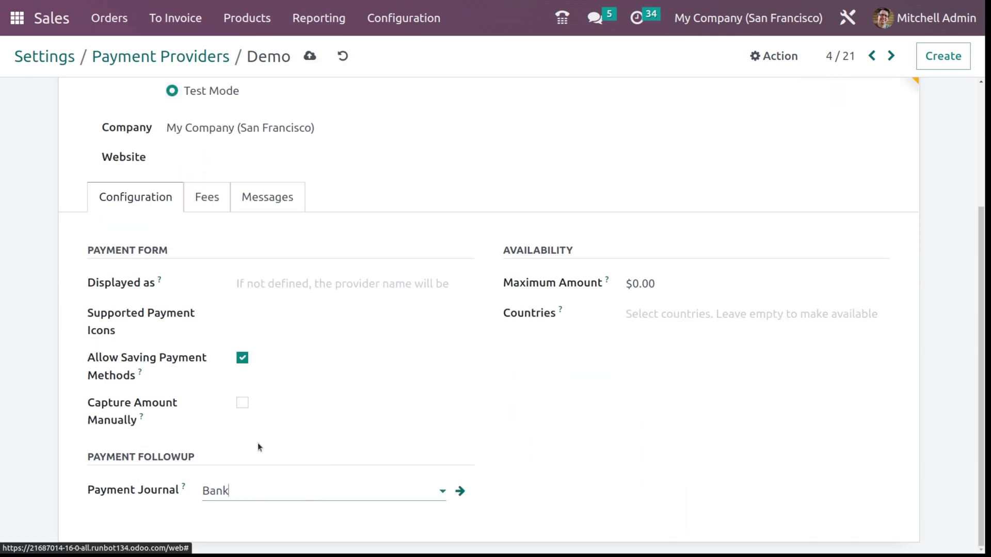
{"action": "left_click", "coordinate": [305, 66]}
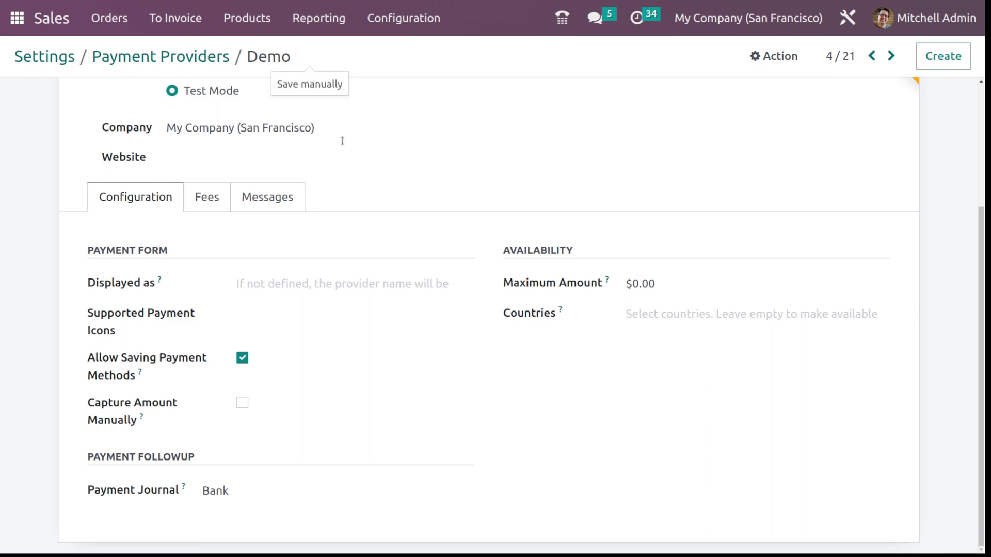
{"action": "scroll", "coordinate": [376, 239], "scroll_direction": "up", "scroll_amount": 3}
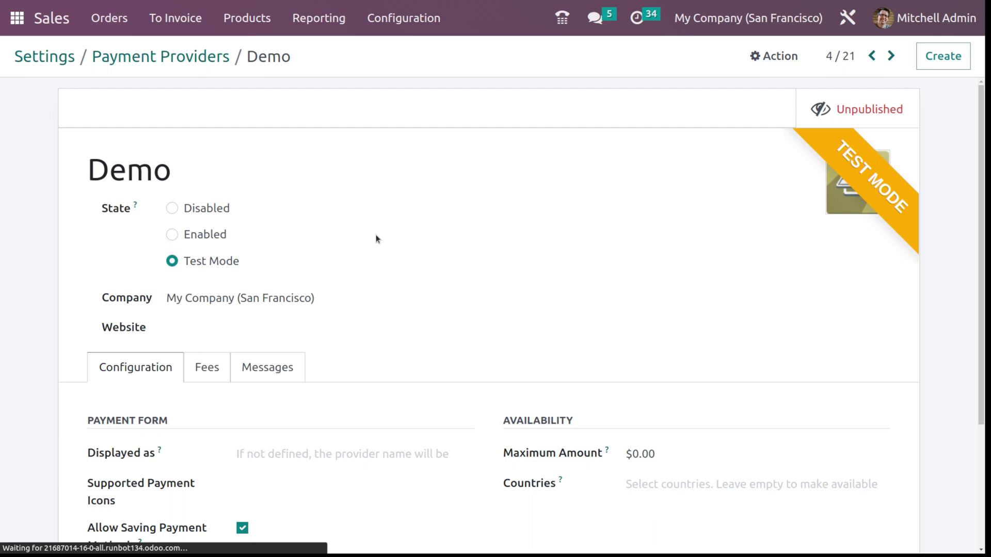
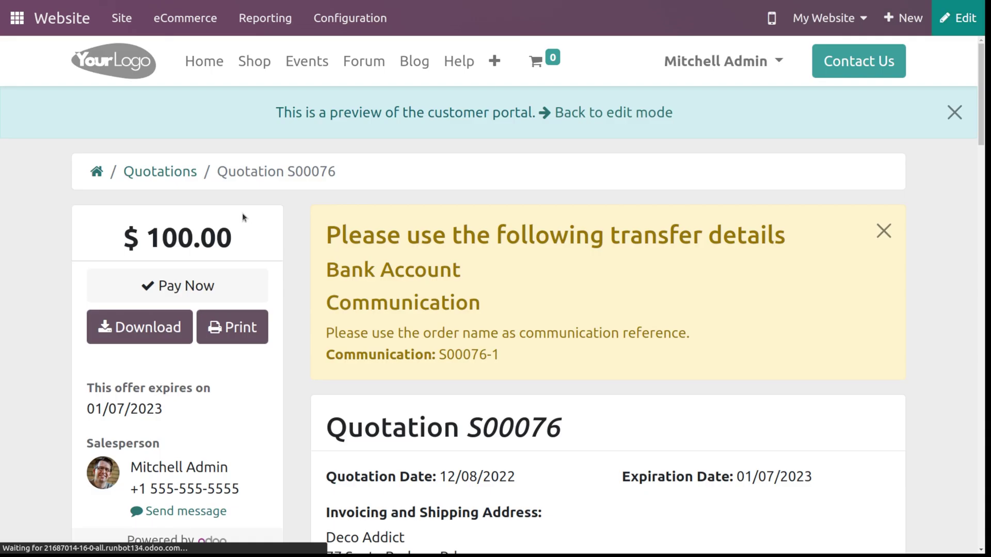
Pay the $100.00 quotation in the customer portal with the Demo provider, keeping the payment status Successful
{"action": "left_click", "coordinate": [189, 284]}
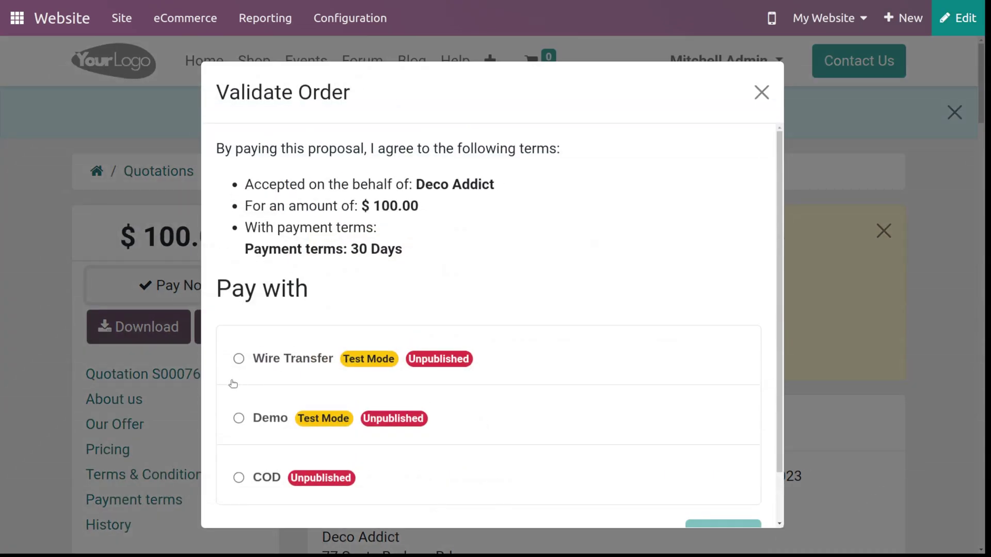
{"action": "left_click", "coordinate": [233, 418]}
{"action": "scroll", "coordinate": [541, 516], "scroll_direction": "down", "scroll_amount": 3}
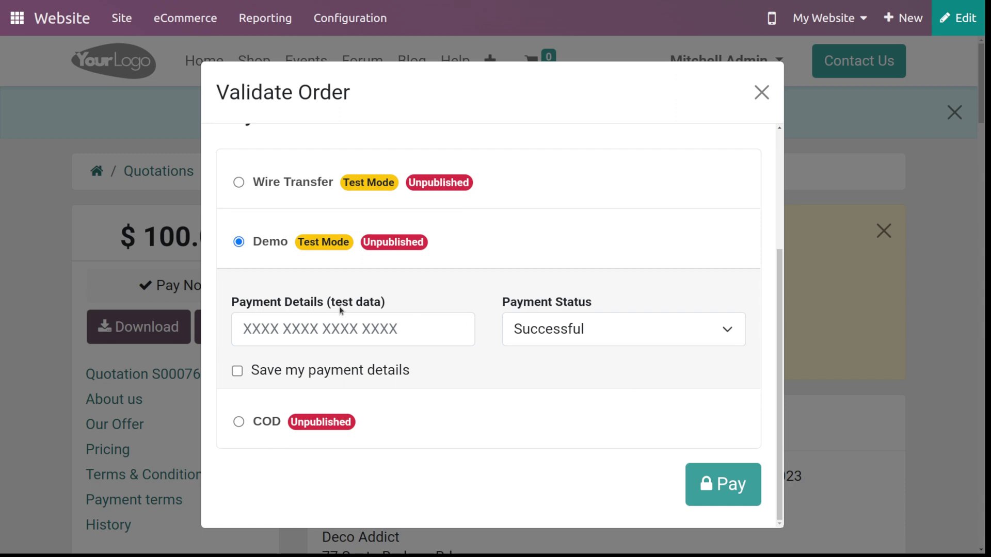
{"action": "left_click", "coordinate": [753, 482]}
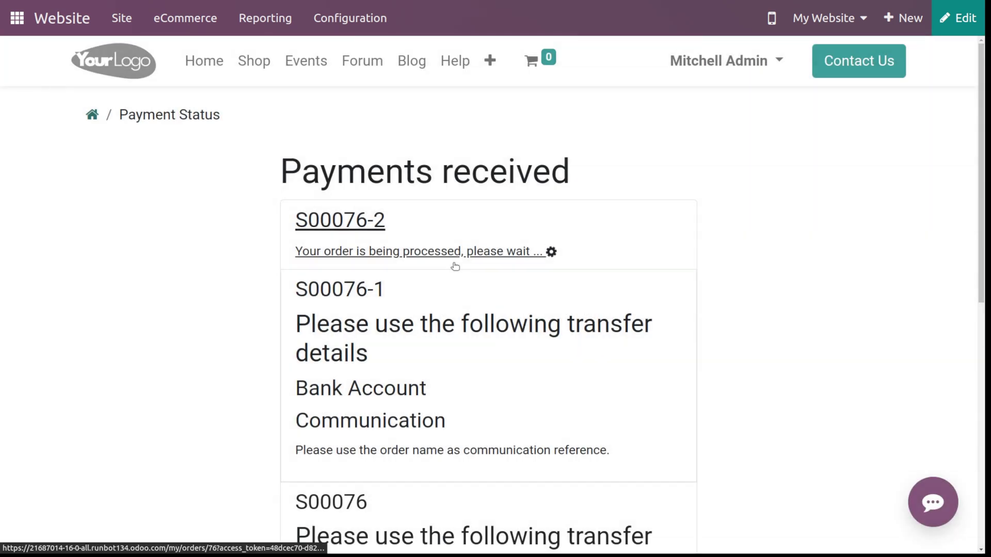
{"action": "scroll", "coordinate": [455, 267], "scroll_direction": "down", "scroll_amount": 4}
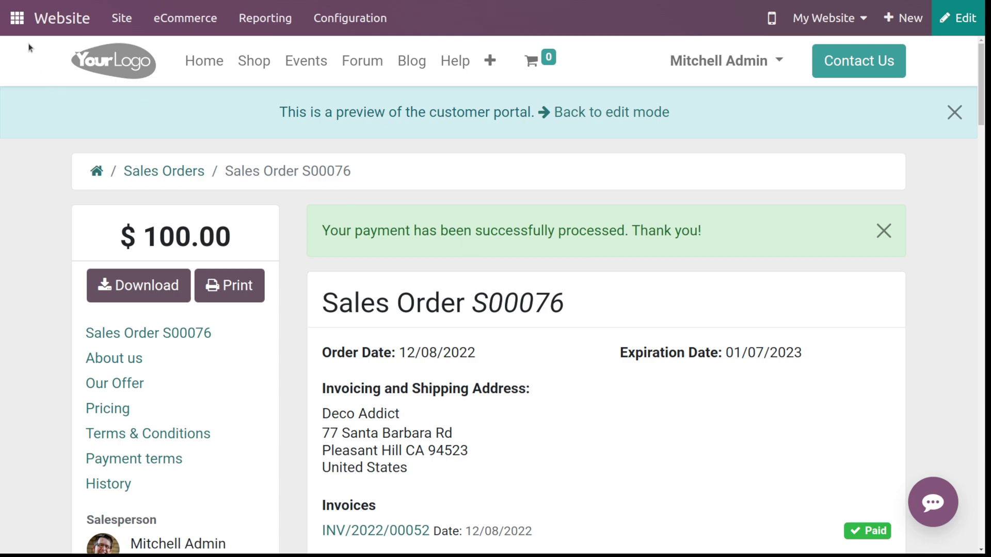
Open the $100.00 Deco Addict order in the Sales app and examine its automatically generated invoice, including lines and payment status
{"action": "left_click", "coordinate": [15, 20]}
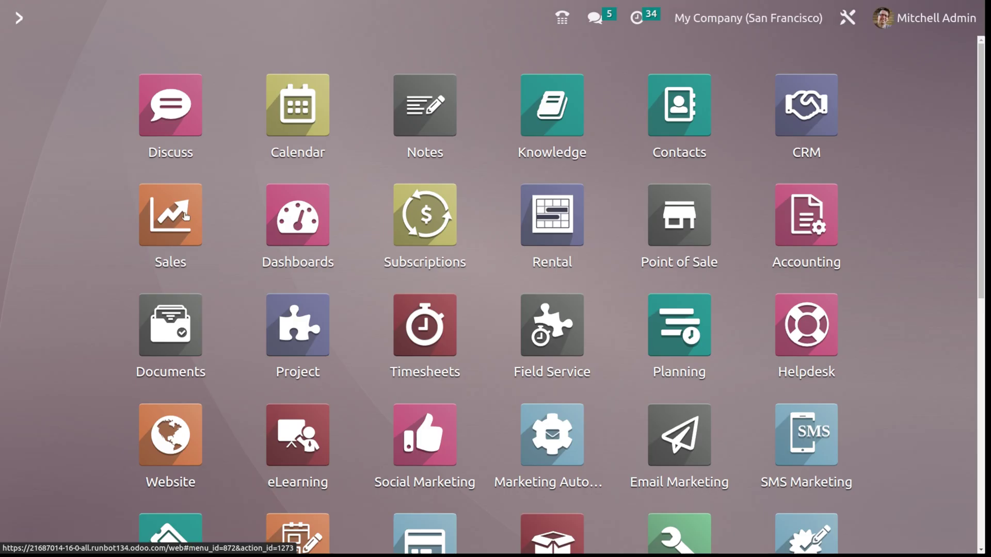
{"action": "left_click", "coordinate": [163, 221]}
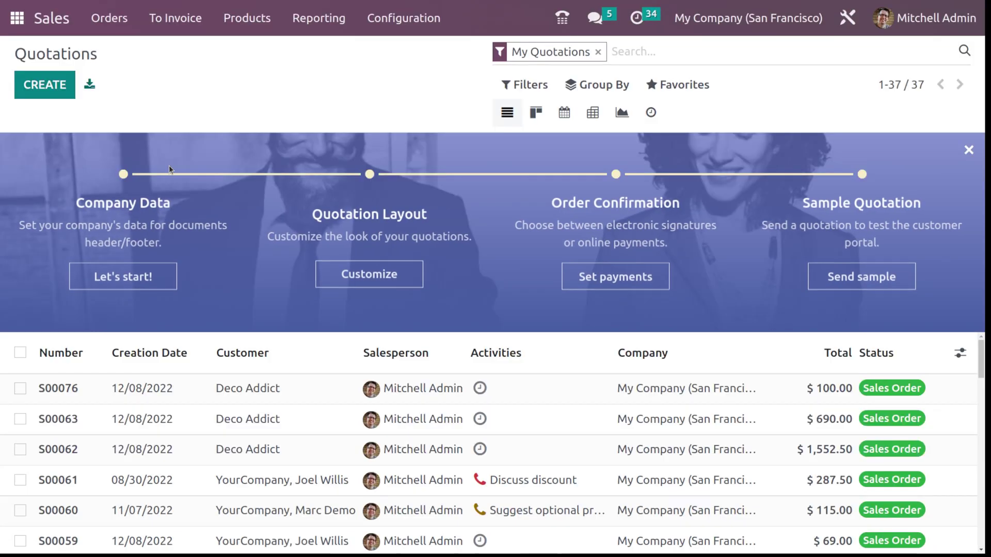
{"action": "left_click", "coordinate": [206, 395]}
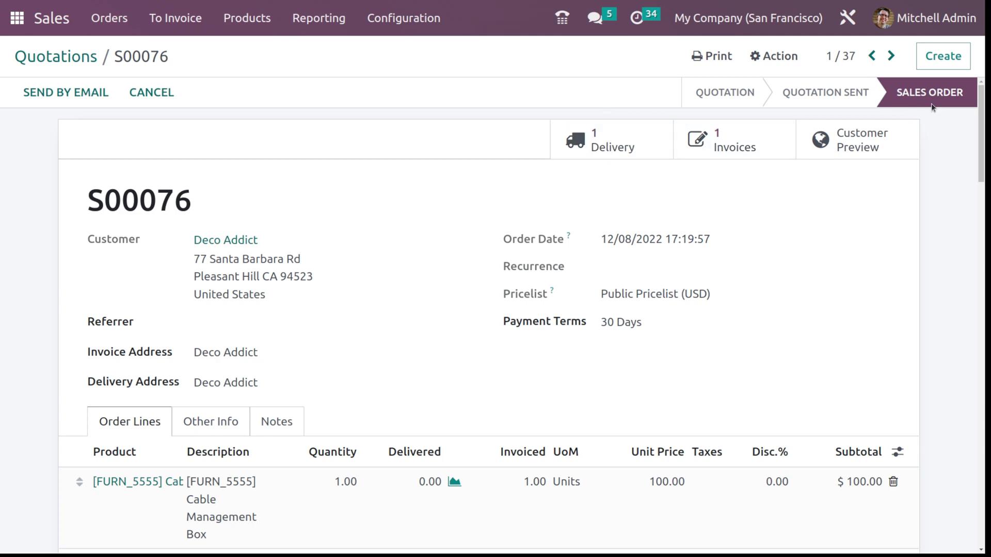
{"action": "left_click", "coordinate": [751, 138]}
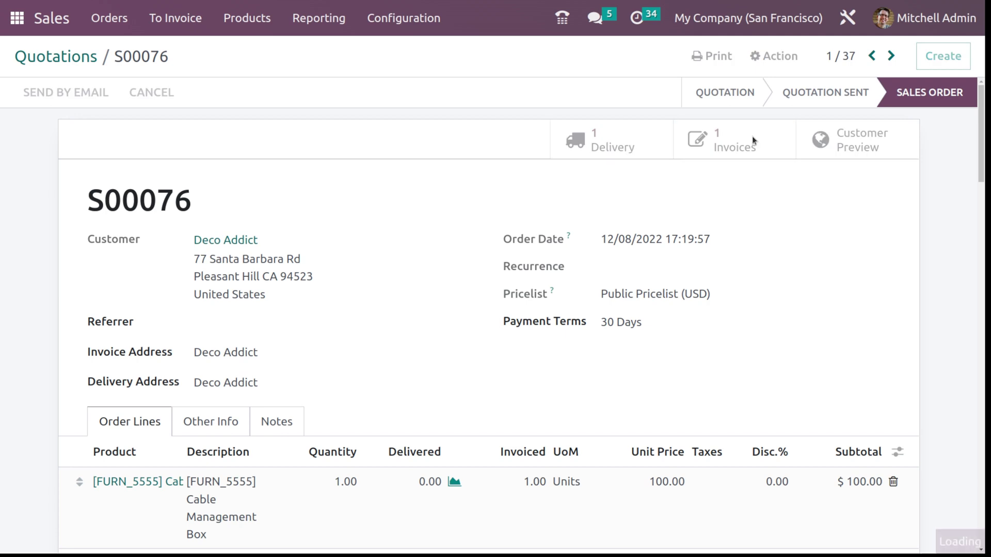
{"action": "scroll", "coordinate": [480, 452], "scroll_direction": "down", "scroll_amount": 4}
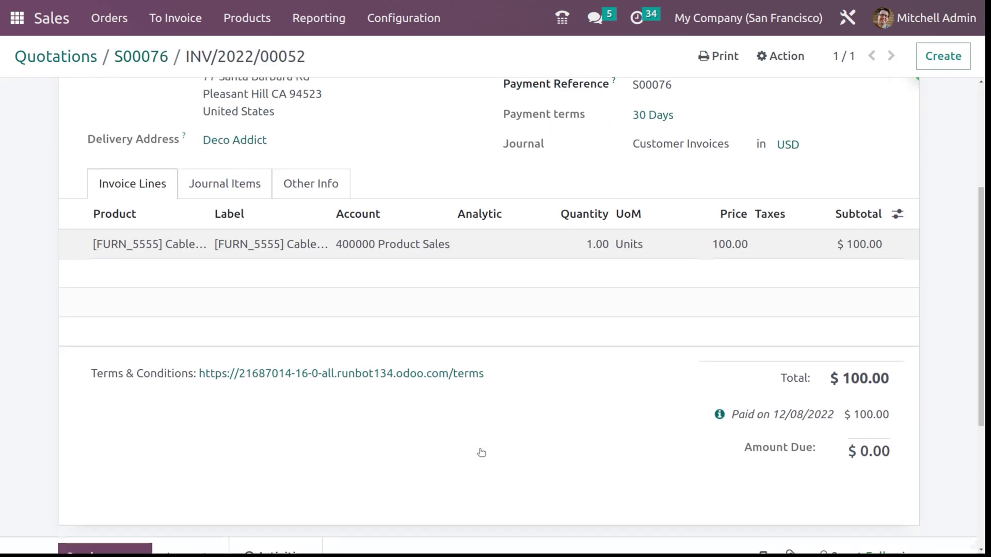
{"action": "scroll", "coordinate": [479, 449], "scroll_direction": "up", "scroll_amount": 4}
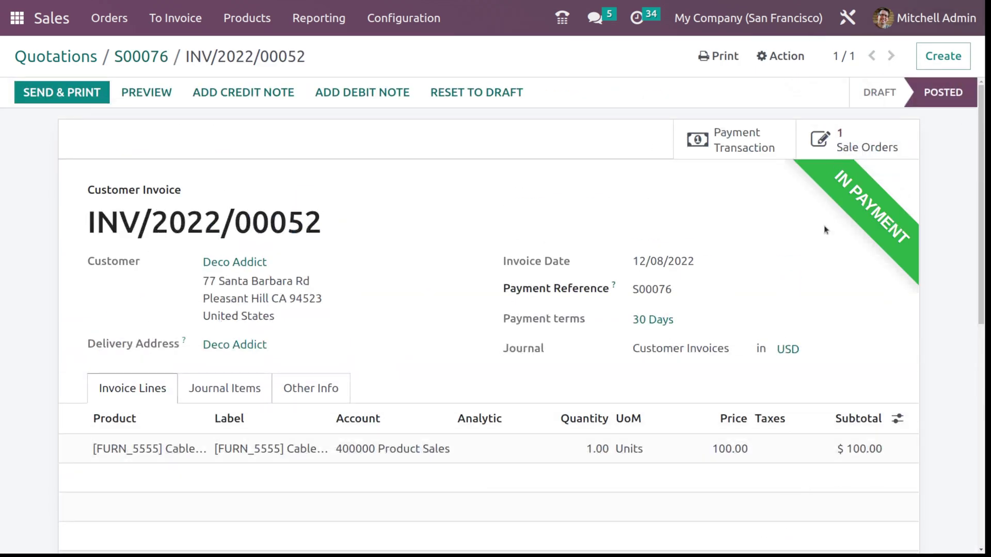